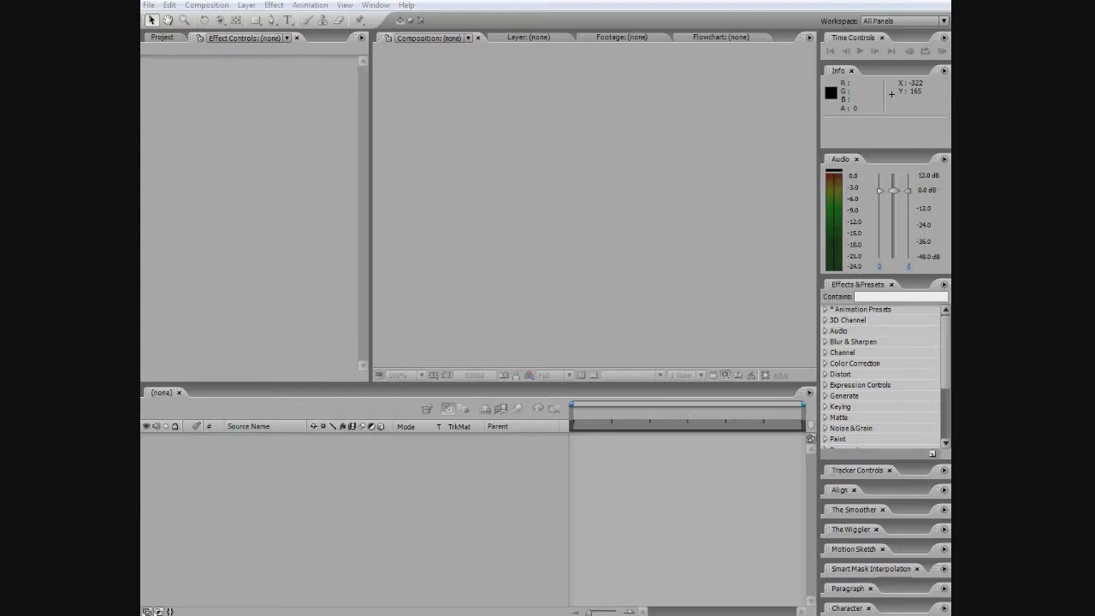
# Create Comp 1 at 960×480, 23.976 fps and 147 frames from the Composition menu
pyautogui.click(209, 6)
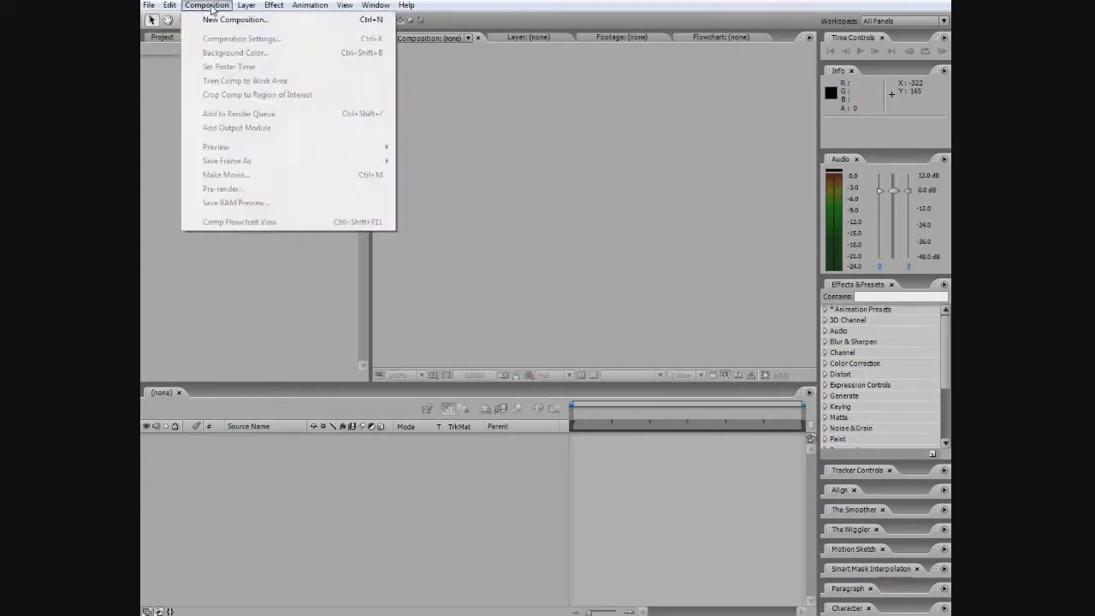
pyautogui.click(210, 7)
pyautogui.click(210, 7)
pyautogui.click(233, 20)
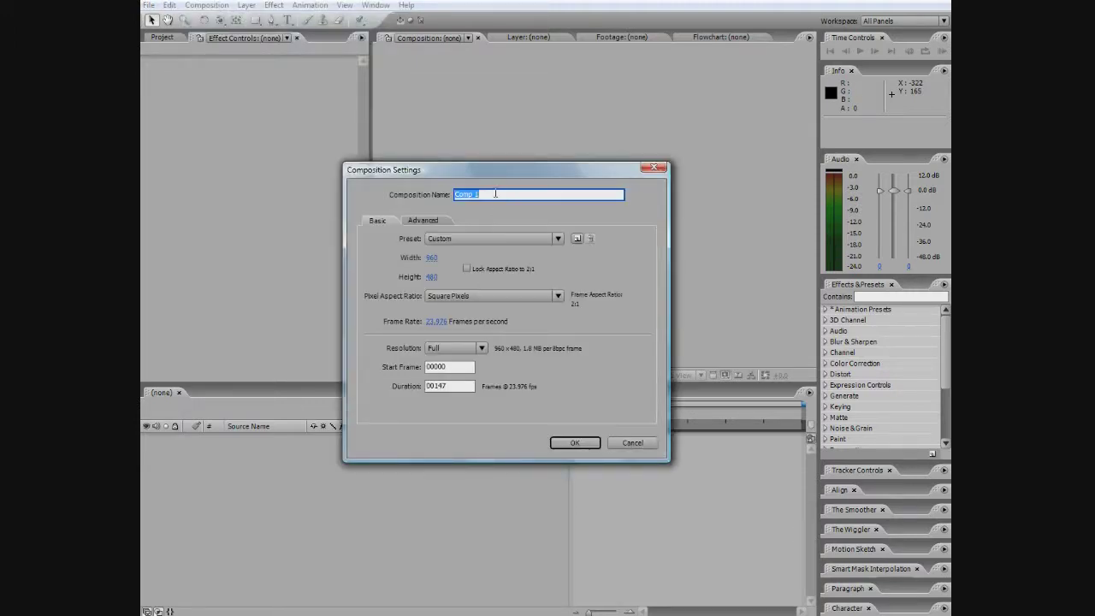
pyautogui.click(567, 444)
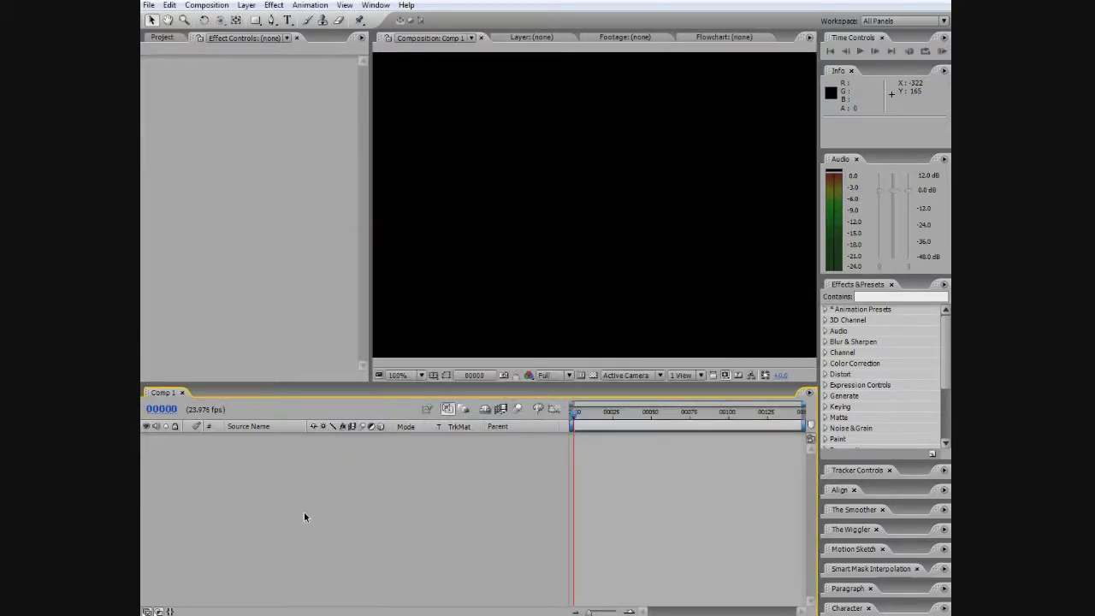
# Add a new full-frame solid layer coloured near-black
pyautogui.click(255, 6)
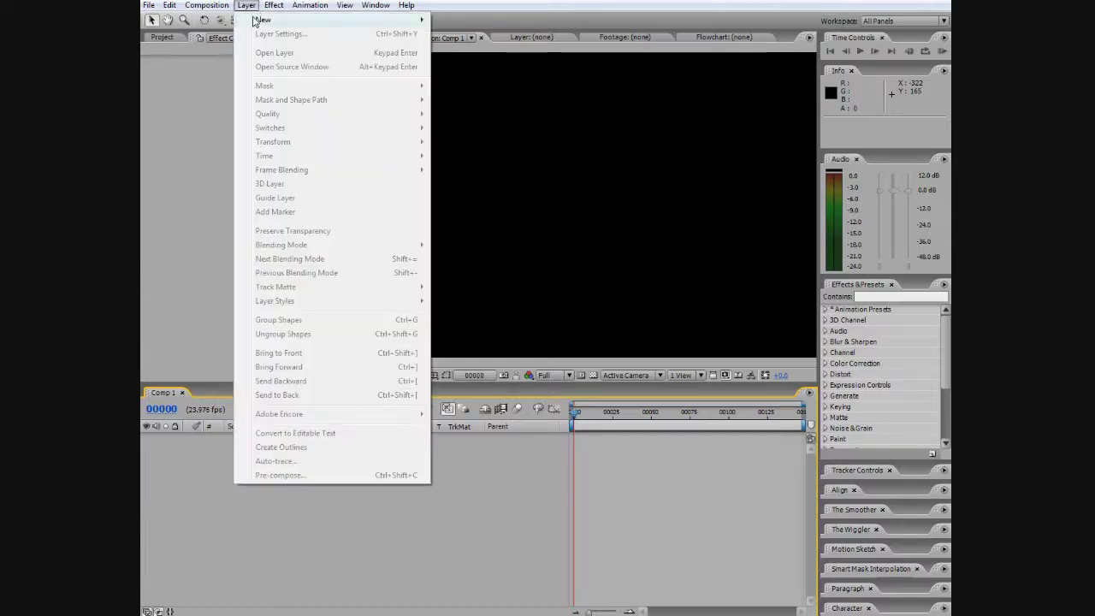
pyautogui.moveTo(247, 6)
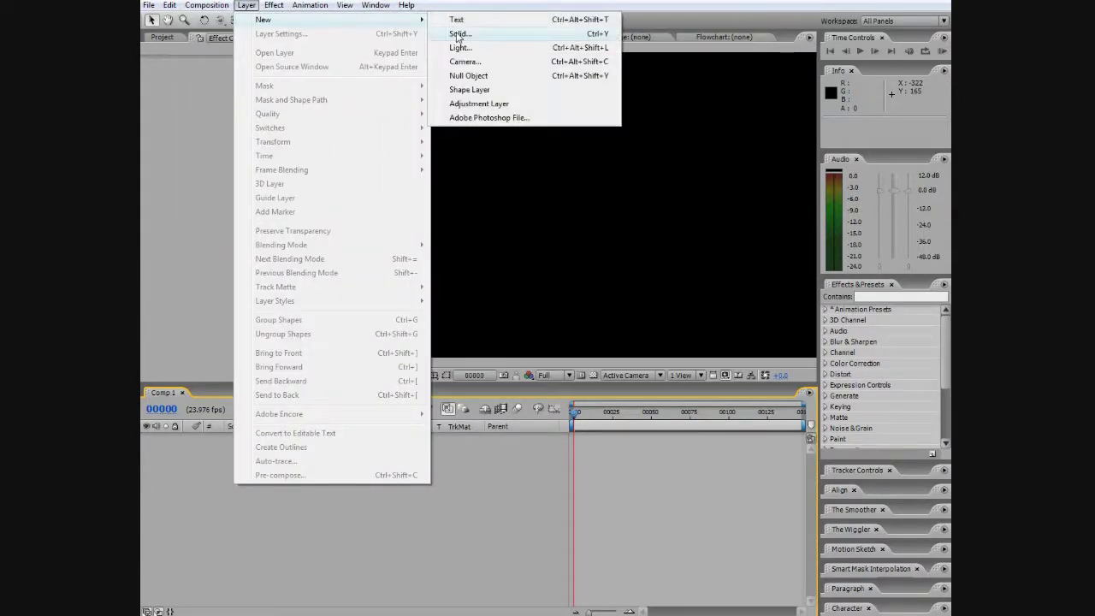
pyautogui.click(457, 34)
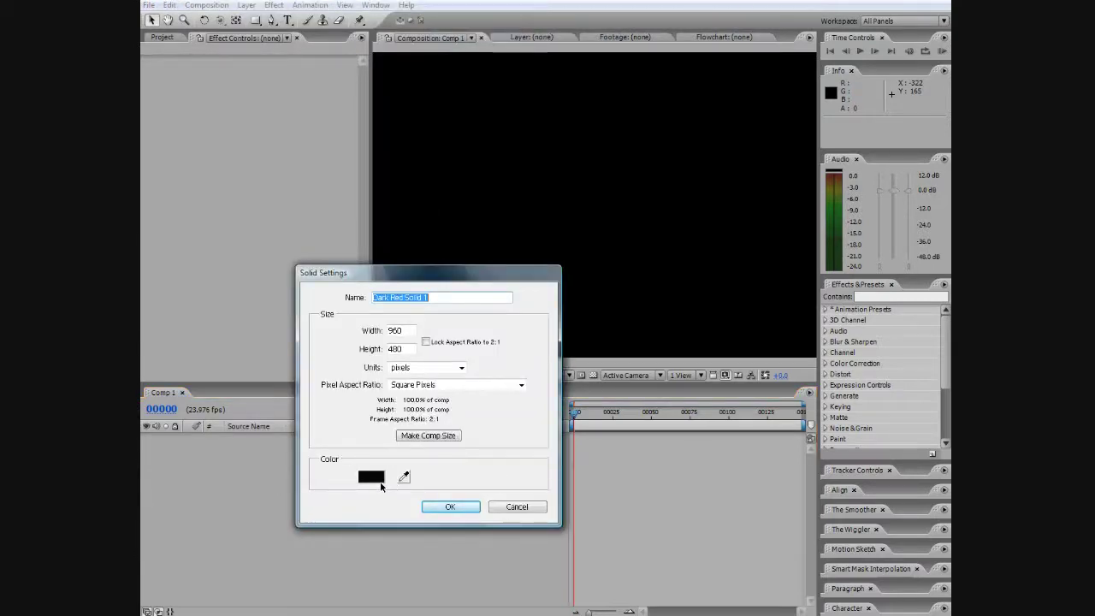
pyautogui.click(375, 479)
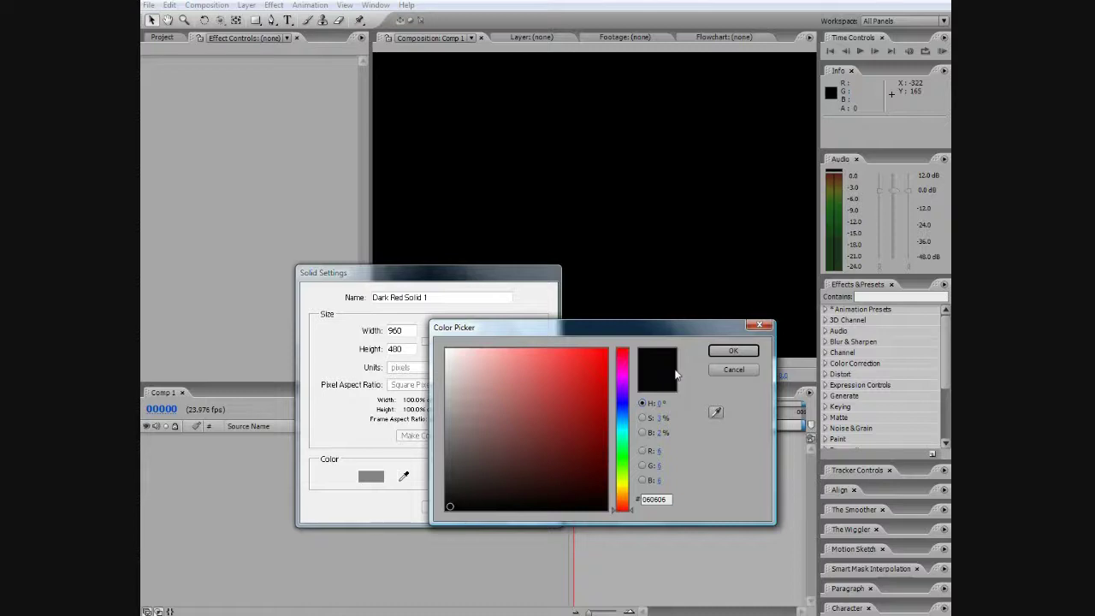
pyautogui.click(733, 350)
pyautogui.click(452, 509)
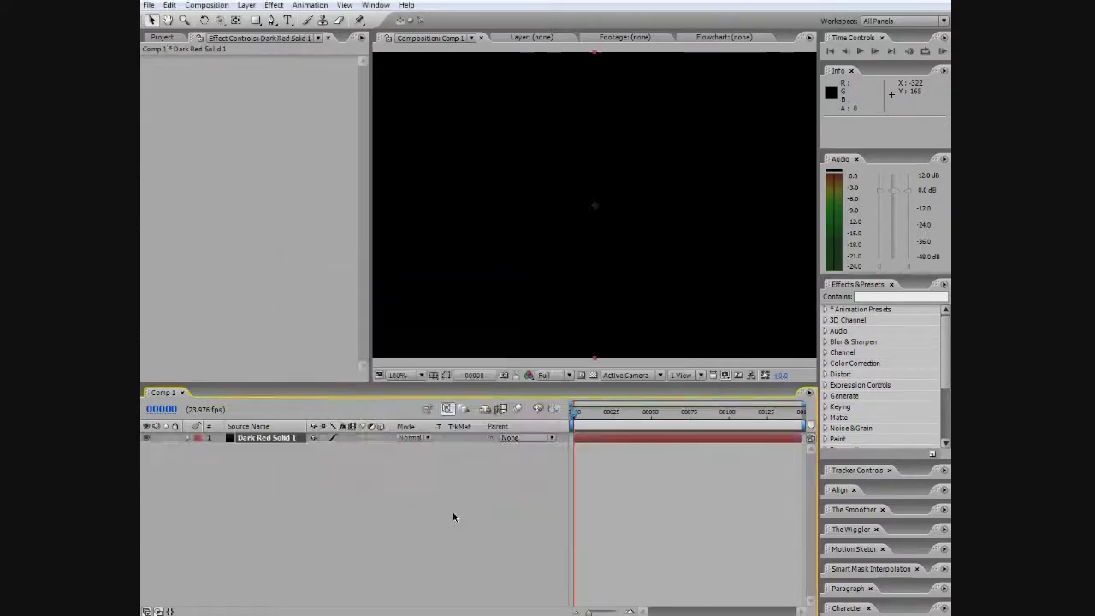
# Rename the solid layer to BG
pyautogui.click(284, 442)
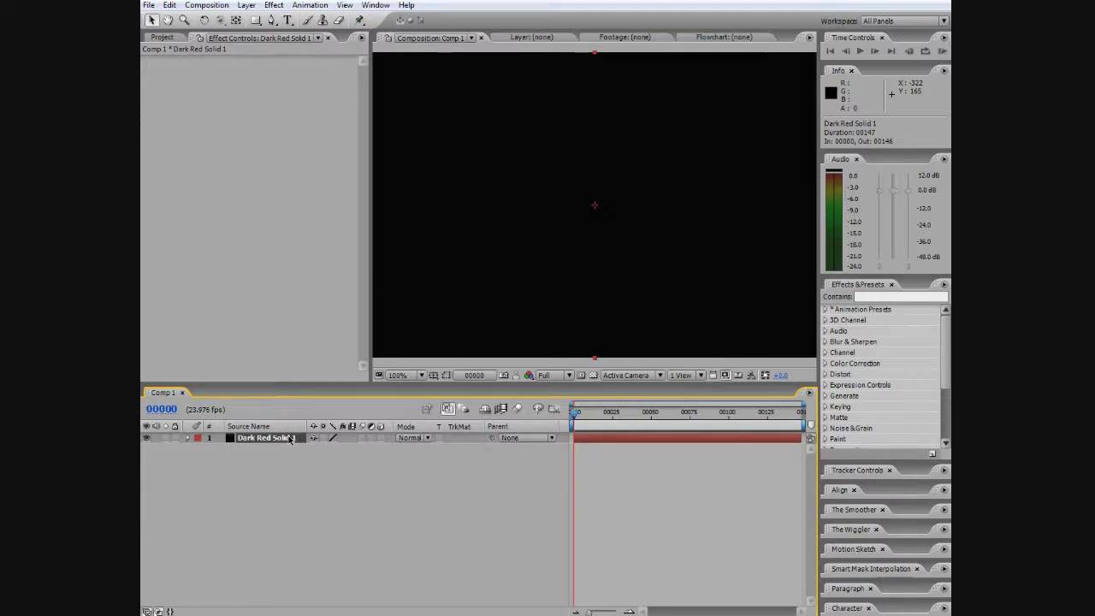
pyautogui.press('Return')
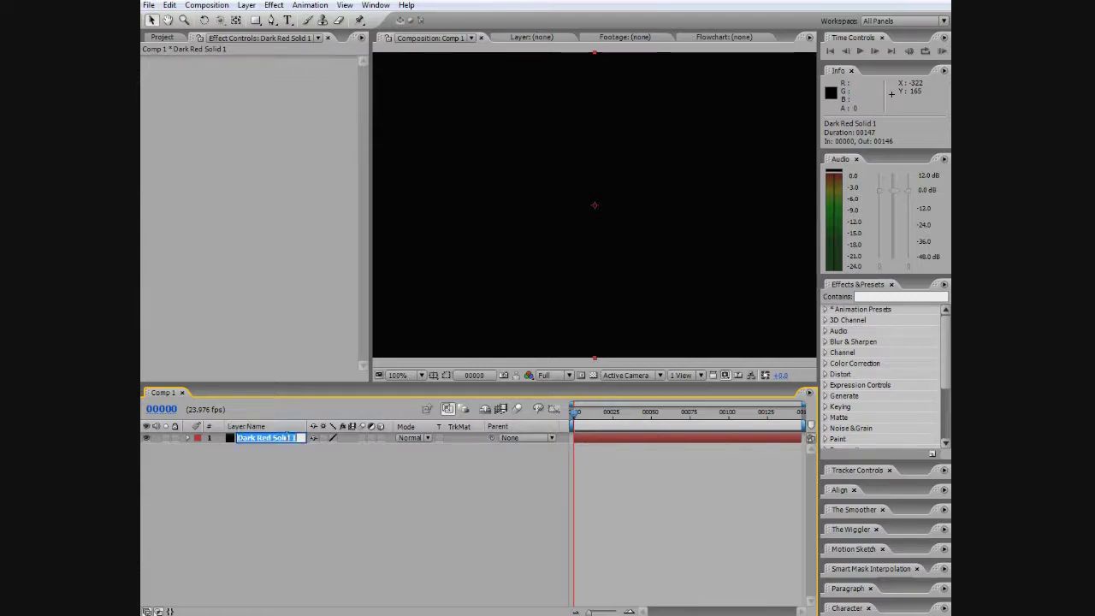
pyautogui.press('BackSpace')
pyautogui.write('BG')
pyautogui.press('Return')
pyautogui.click(257, 468)
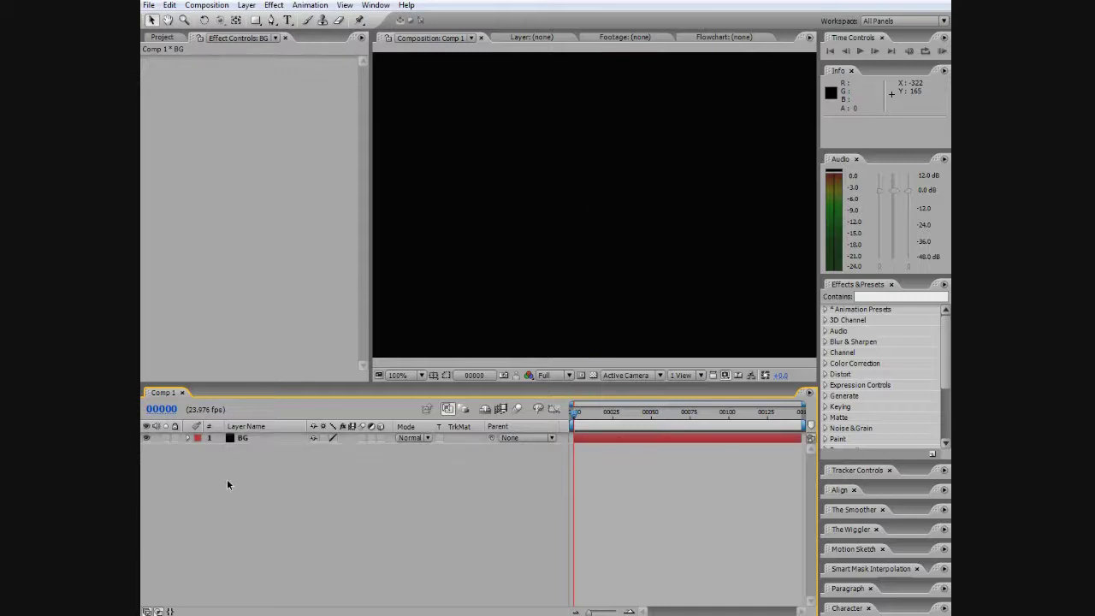
pyautogui.click(263, 440)
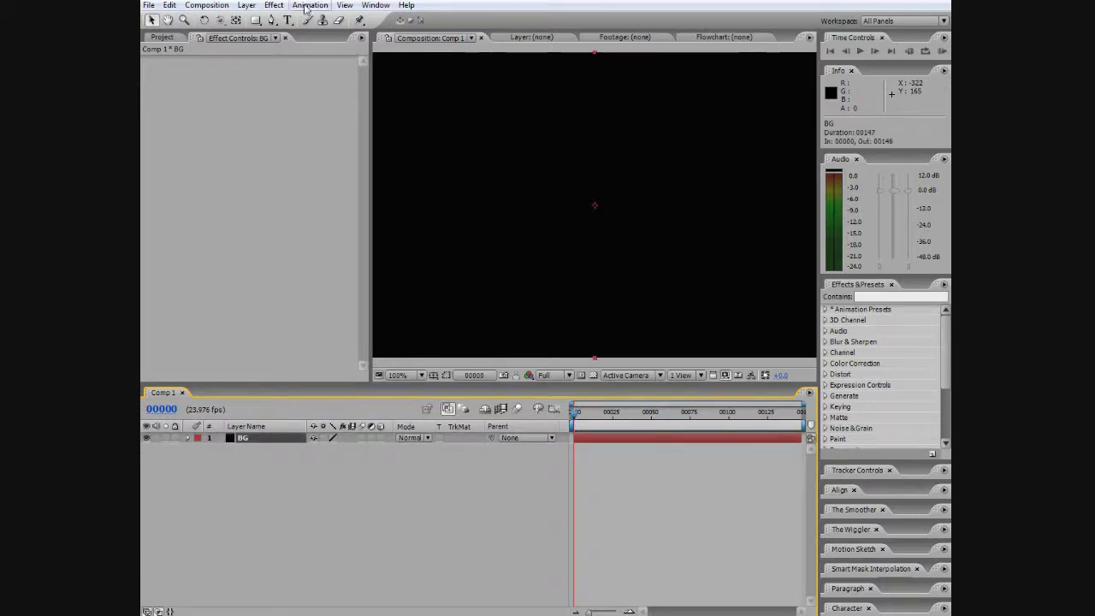
# Apply the Ramp gradient effect to the BG layer
pyautogui.click(275, 5)
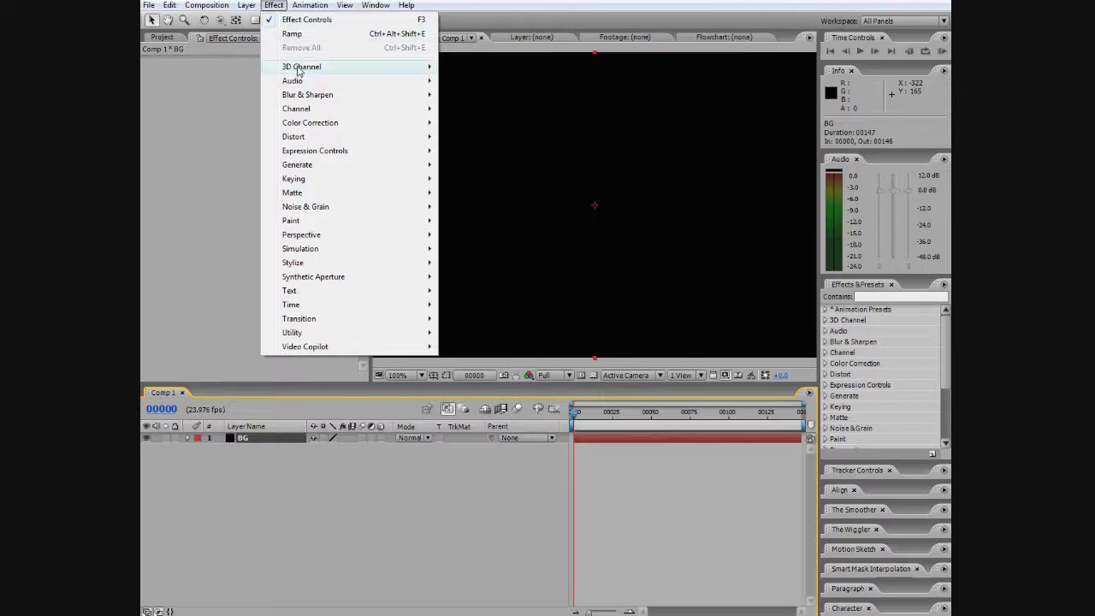
pyautogui.moveTo(357, 167)
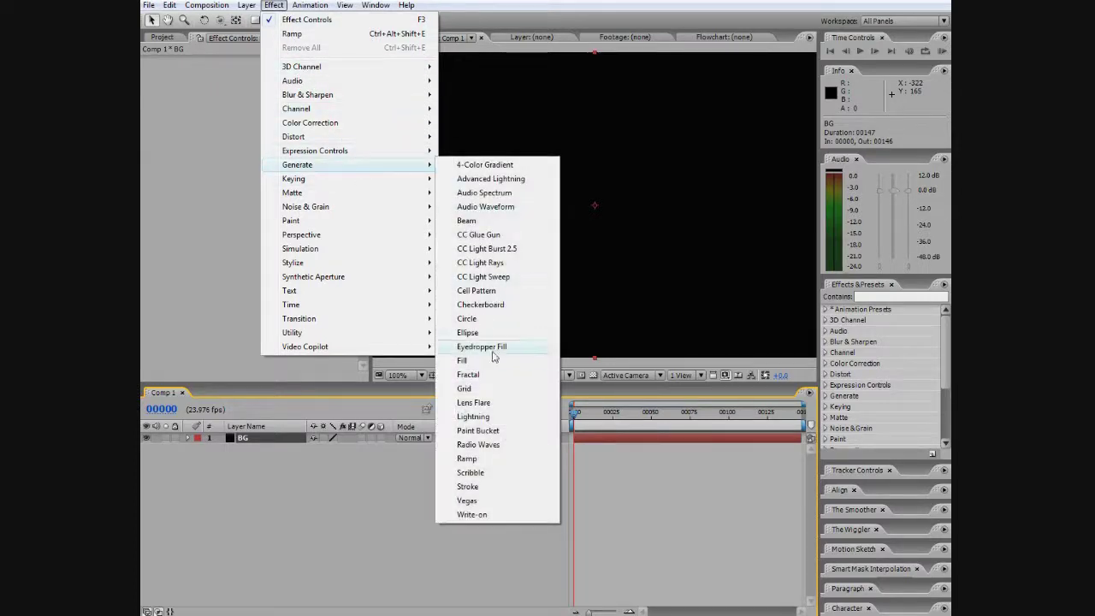
pyautogui.click(516, 460)
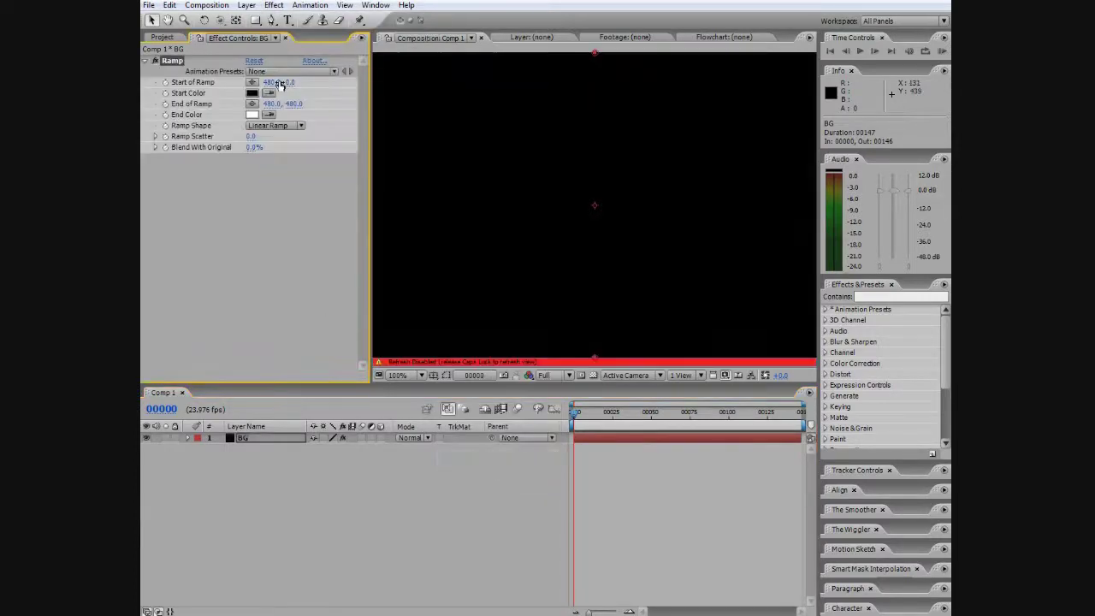
pyautogui.press('capslock')
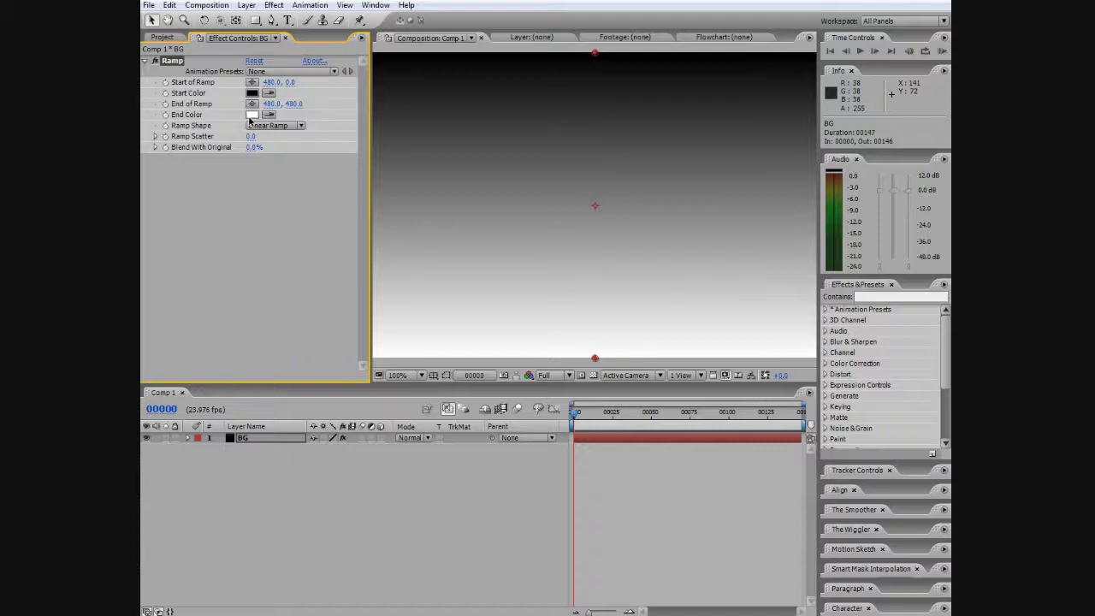
# Set the ramp's End Color to red D81B1B and lower its start point slightly
pyautogui.click(251, 116)
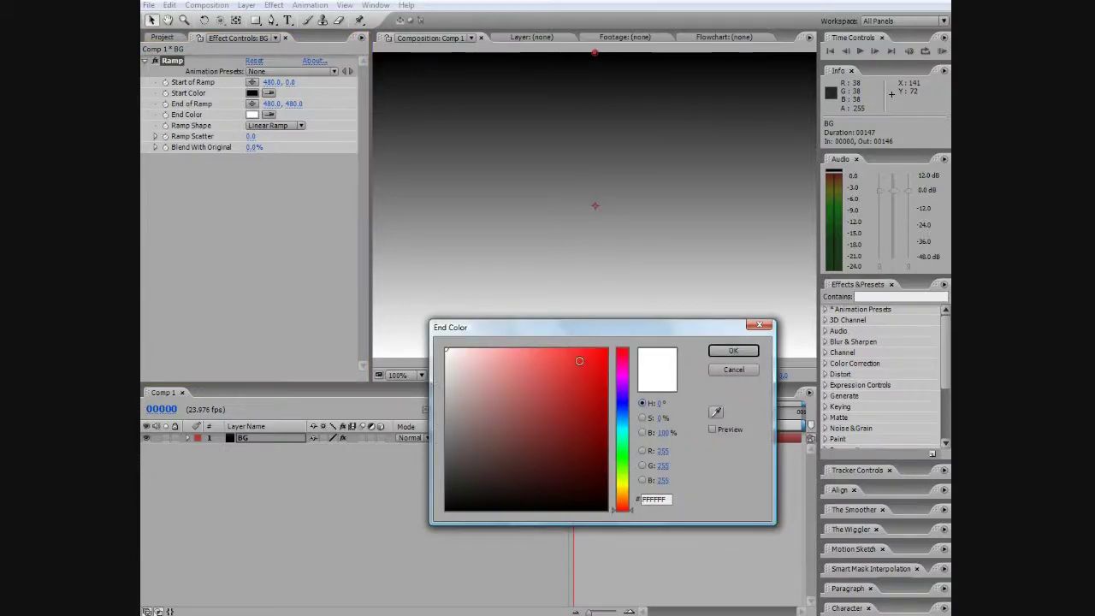
pyautogui.moveTo(578, 365)
pyautogui.mouseDown()
pyautogui.moveTo(591, 366)
pyautogui.moveTo(584, 373)
pyautogui.mouseUp()
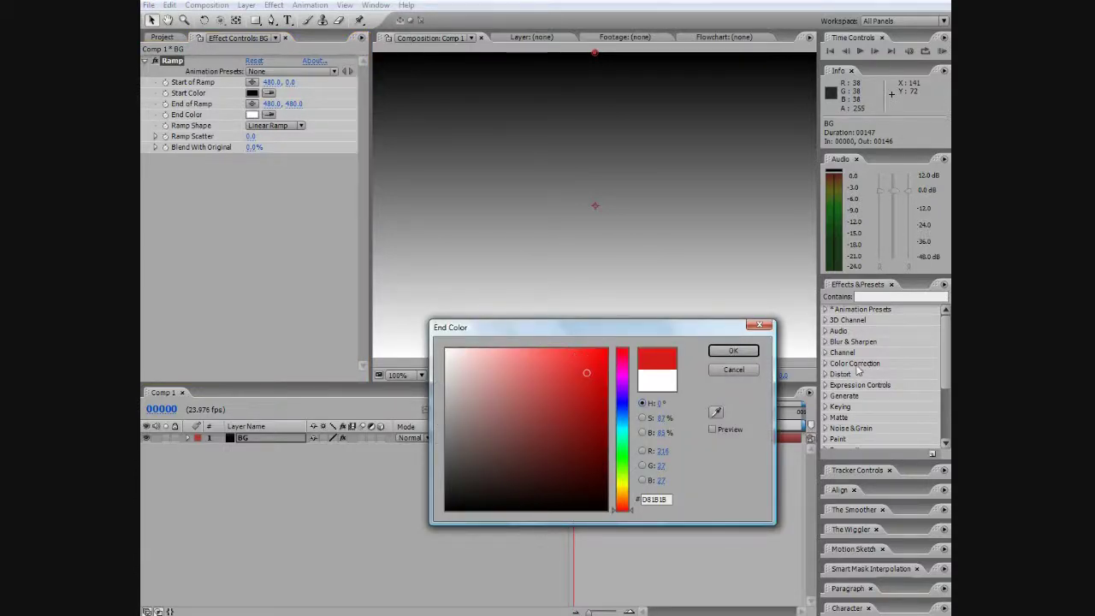
pyautogui.click(723, 352)
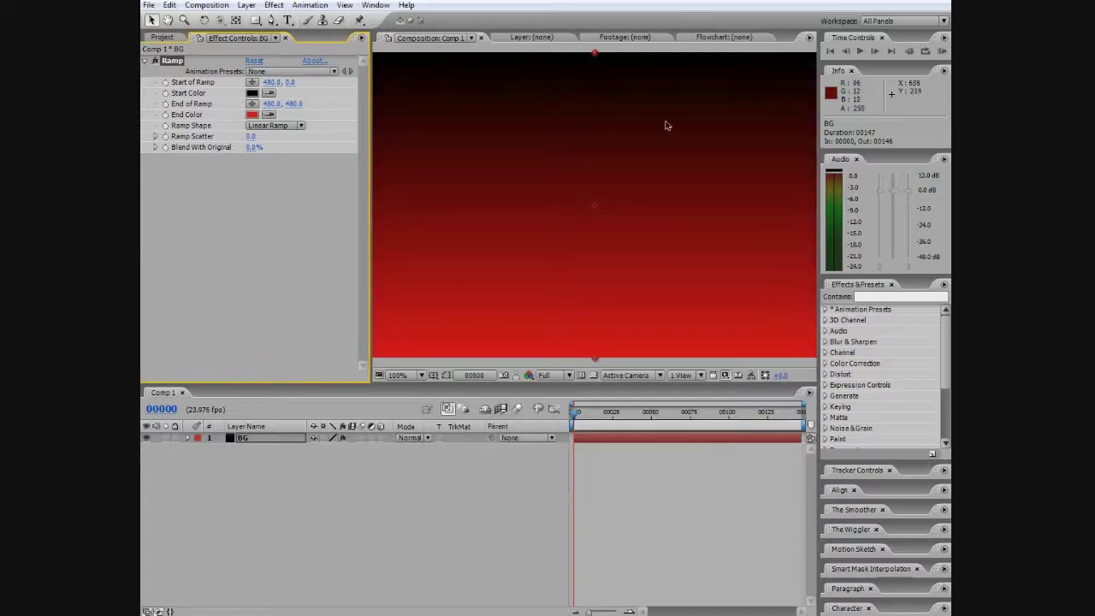
pyautogui.moveTo(596, 56); pyautogui.dragTo(595, 91)
pyautogui.click(275, 468)
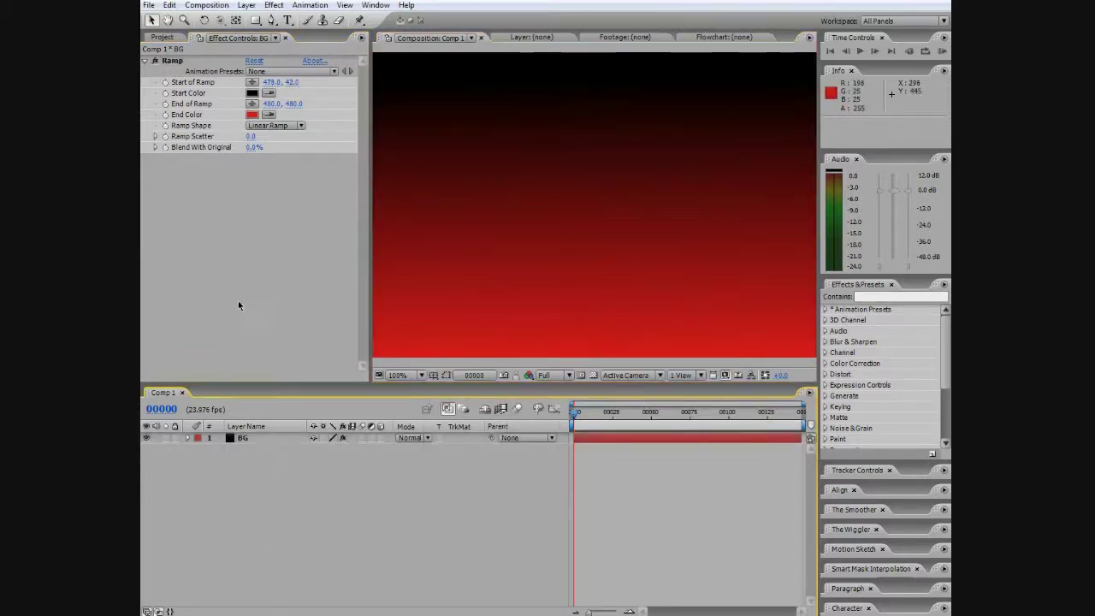
pyautogui.rightClick(253, 488)
pyautogui.click(236, 482)
# Create a text layer reading THETECHMANSTORE
pyautogui.click(287, 20)
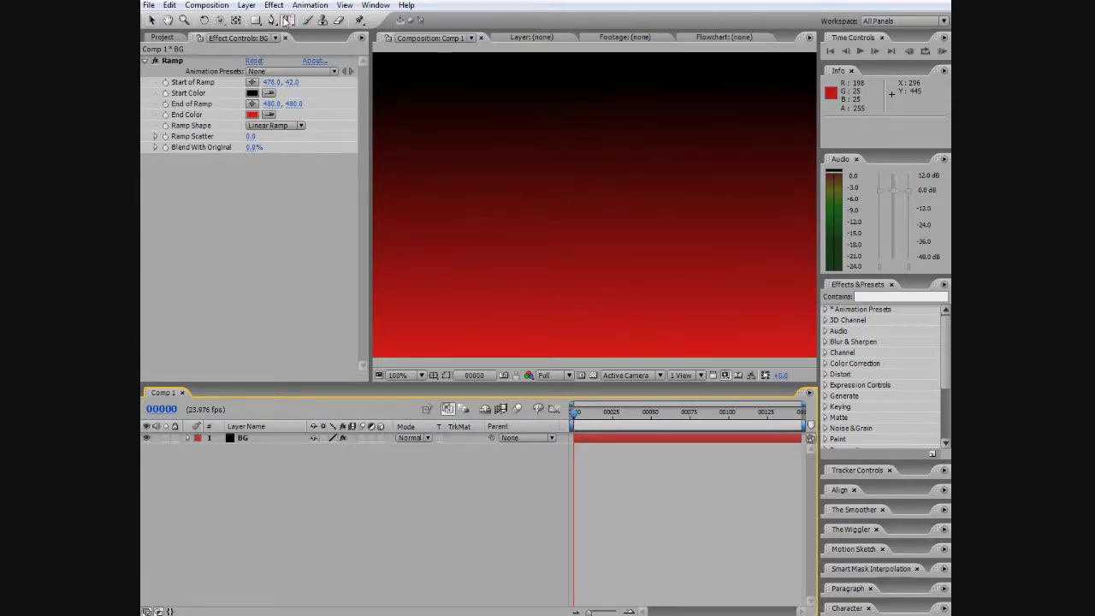
pyautogui.click(454, 200)
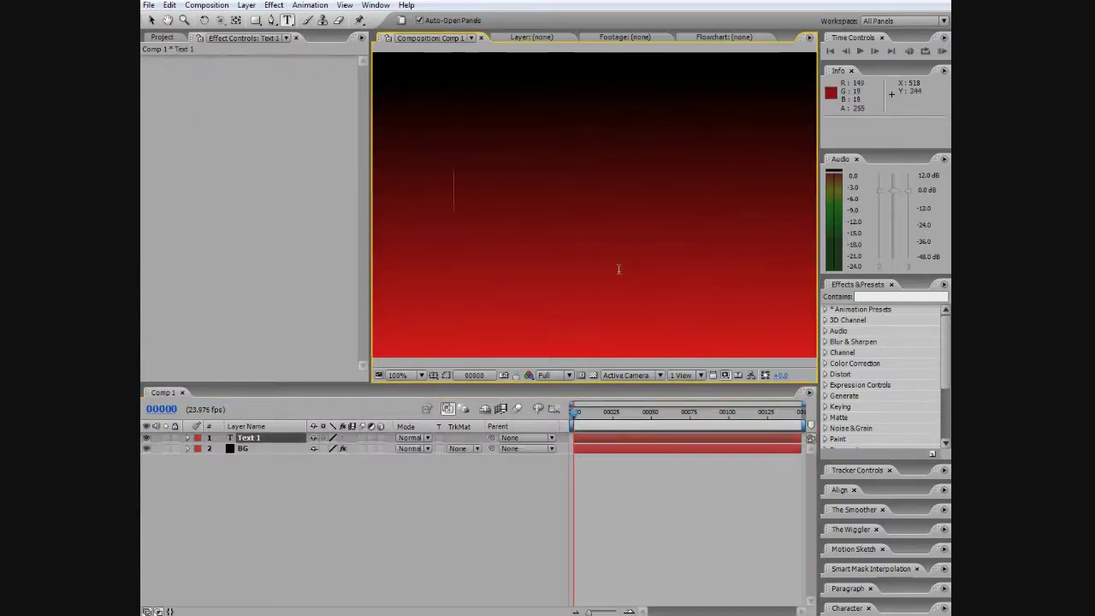
pyautogui.write('THET')
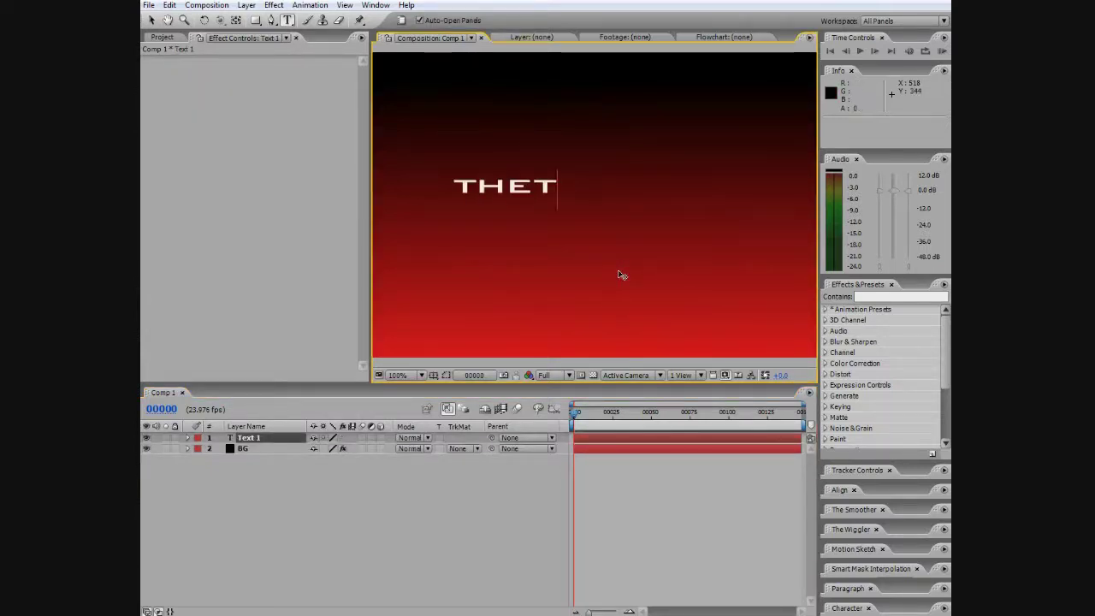
pyautogui.press('BackSpace')
pyautogui.write('TECHM')
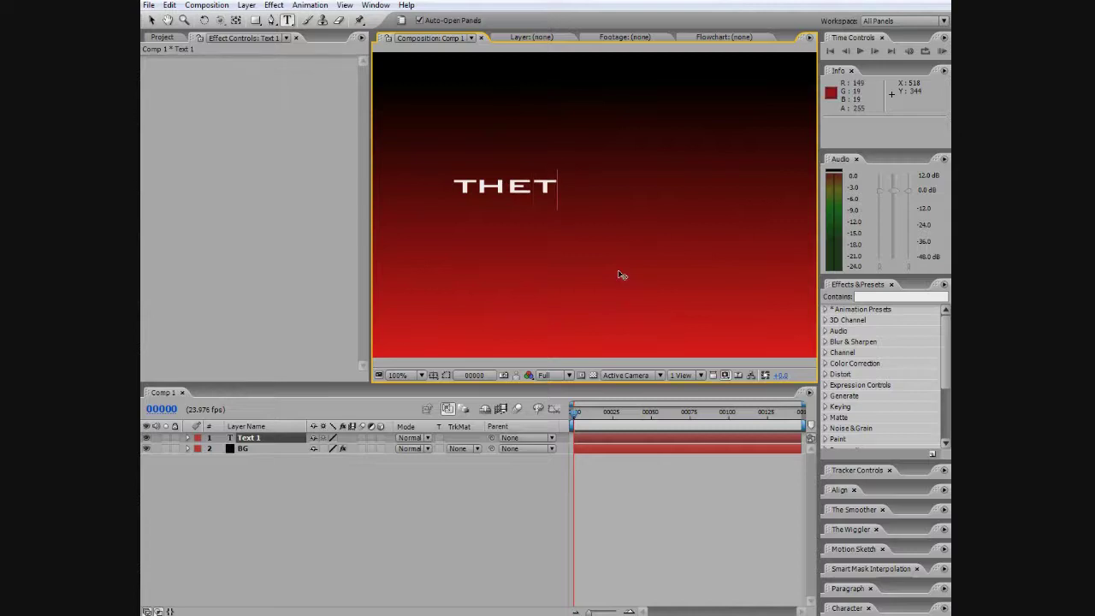
pyautogui.write('ANSTOR')
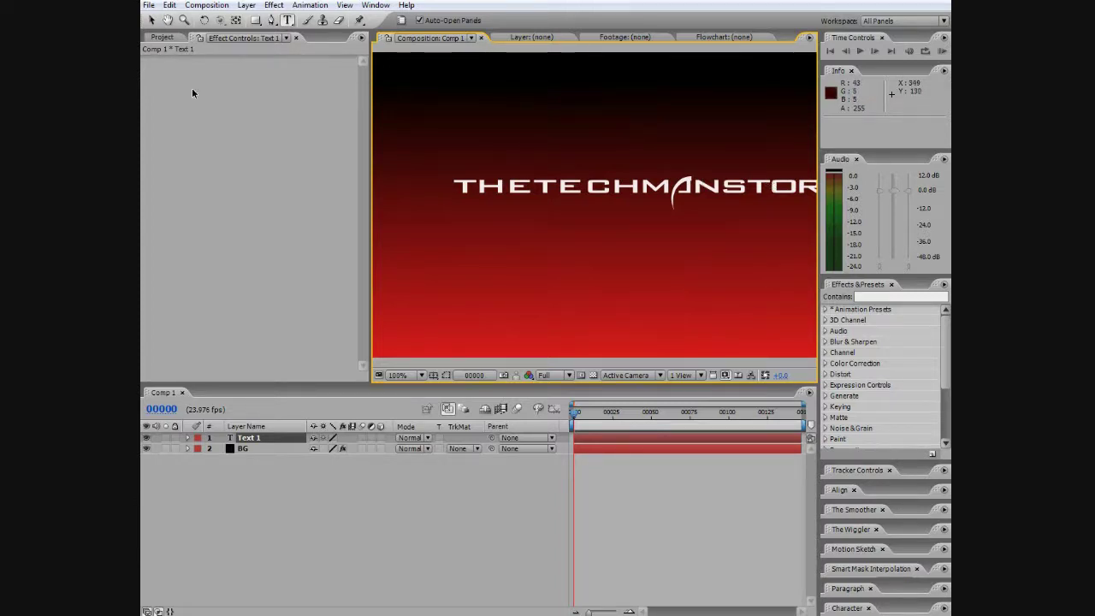
pyautogui.click(150, 20)
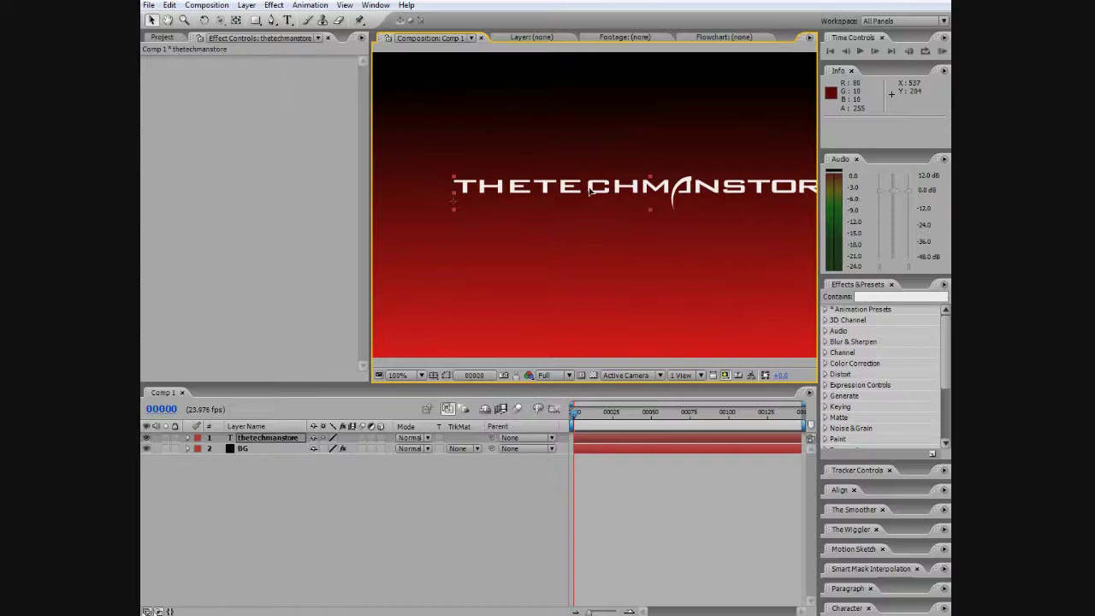
# Drag the THETECHMANSTORE title into the centre of the frame
pyautogui.moveTo(590, 189); pyautogui.dragTo(563, 201)
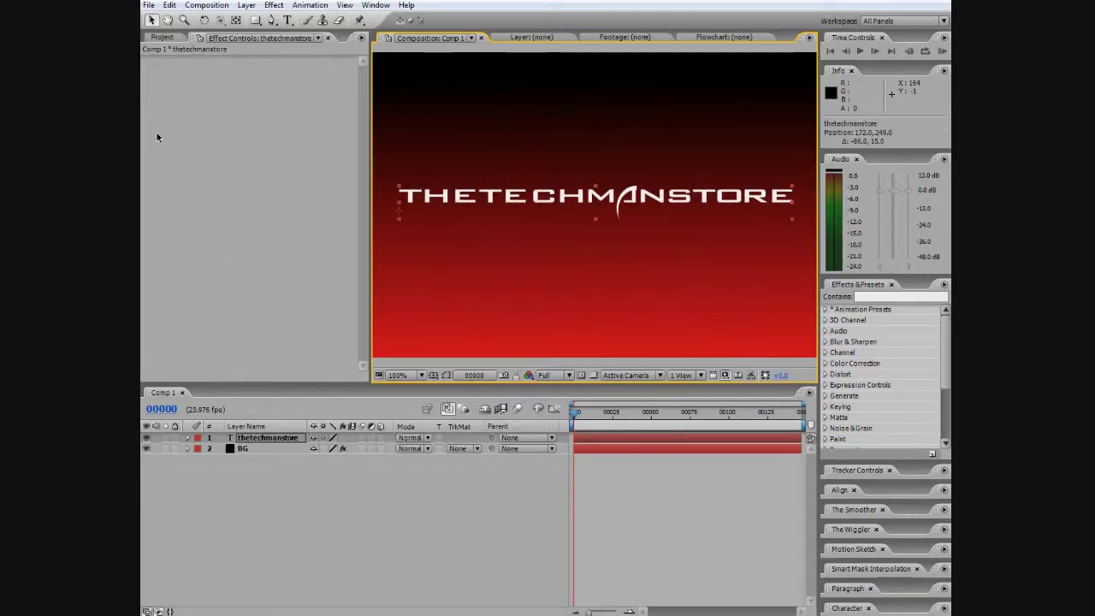
pyautogui.click(336, 481)
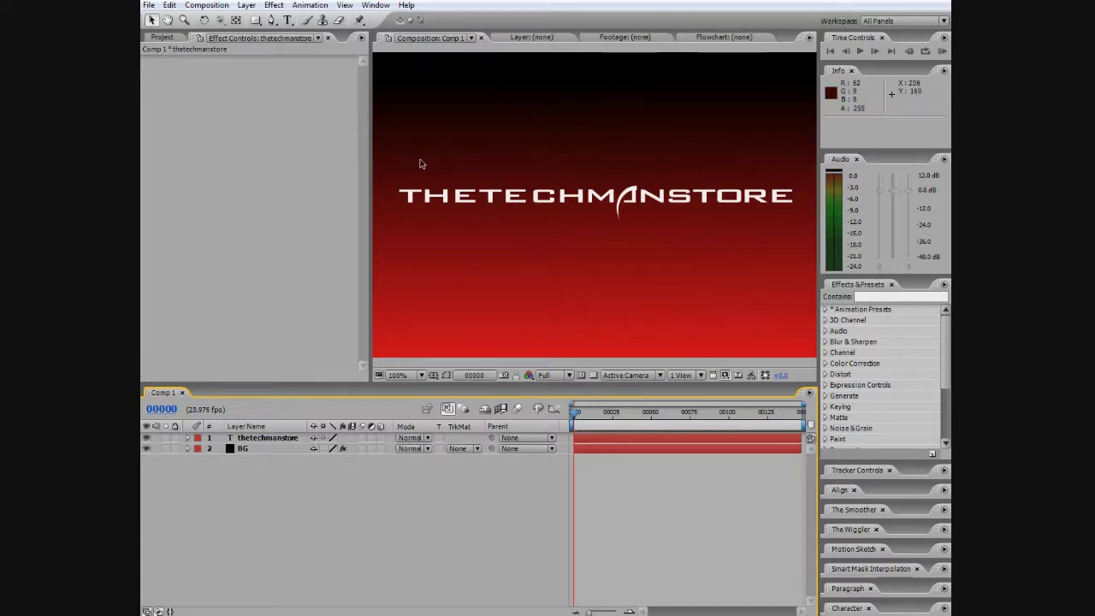
pyautogui.click(242, 439)
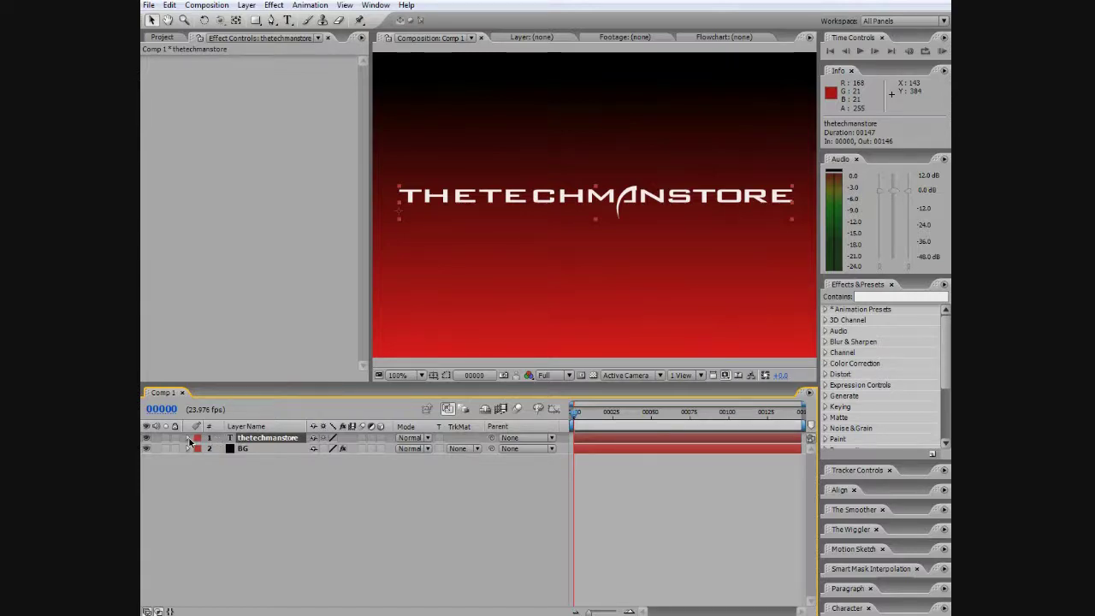
# Add a Scale animator to the title, then add Opacity and Blur properties to it
pyautogui.click(189, 439)
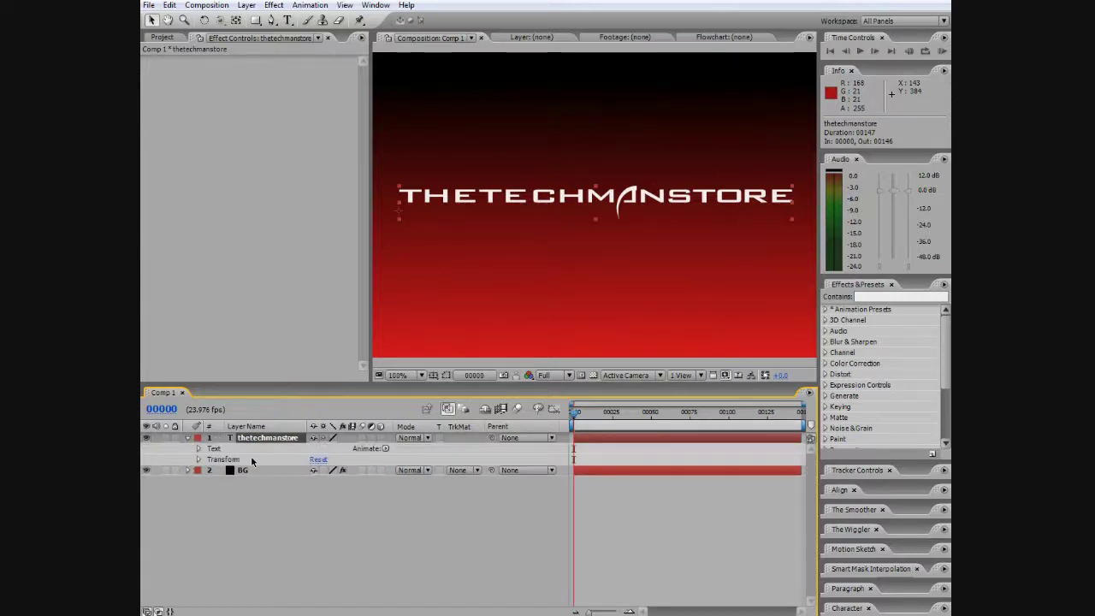
pyautogui.click(386, 449)
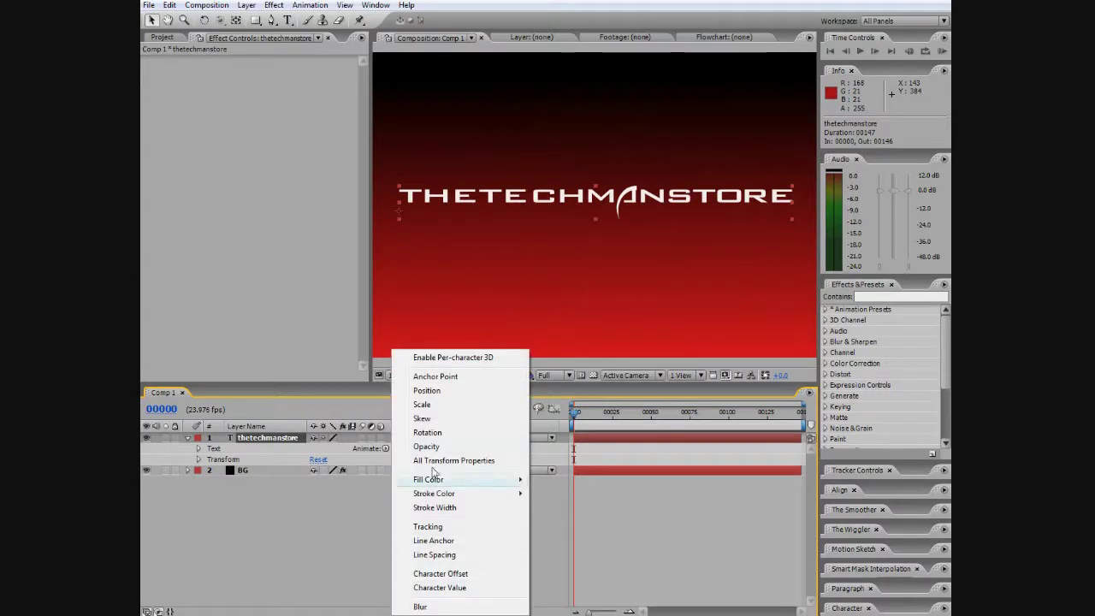
pyautogui.click(439, 406)
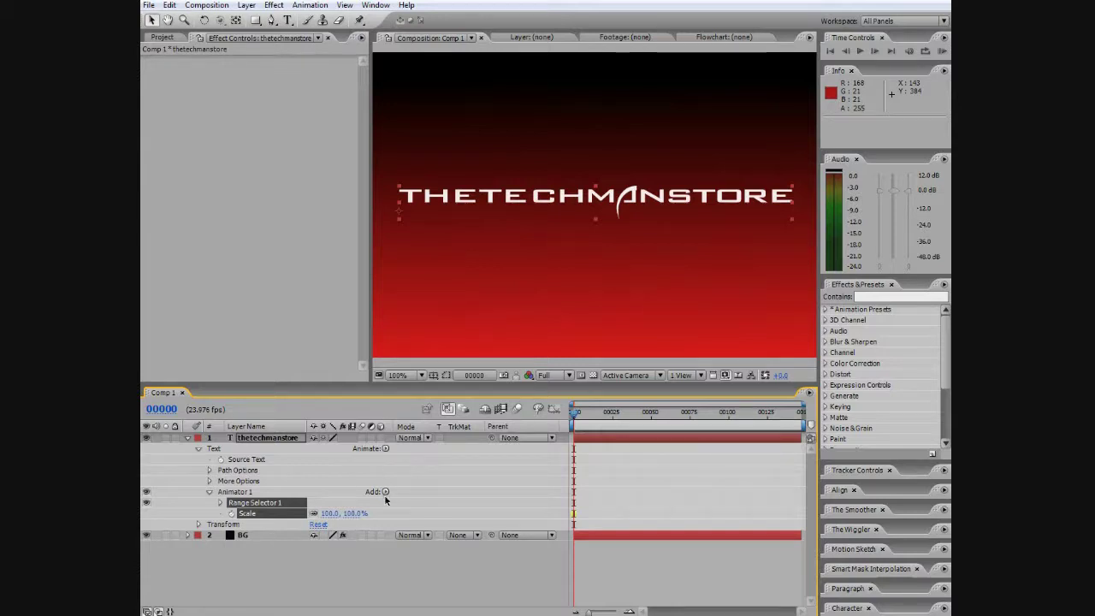
pyautogui.click(385, 495)
pyautogui.moveTo(419, 496)
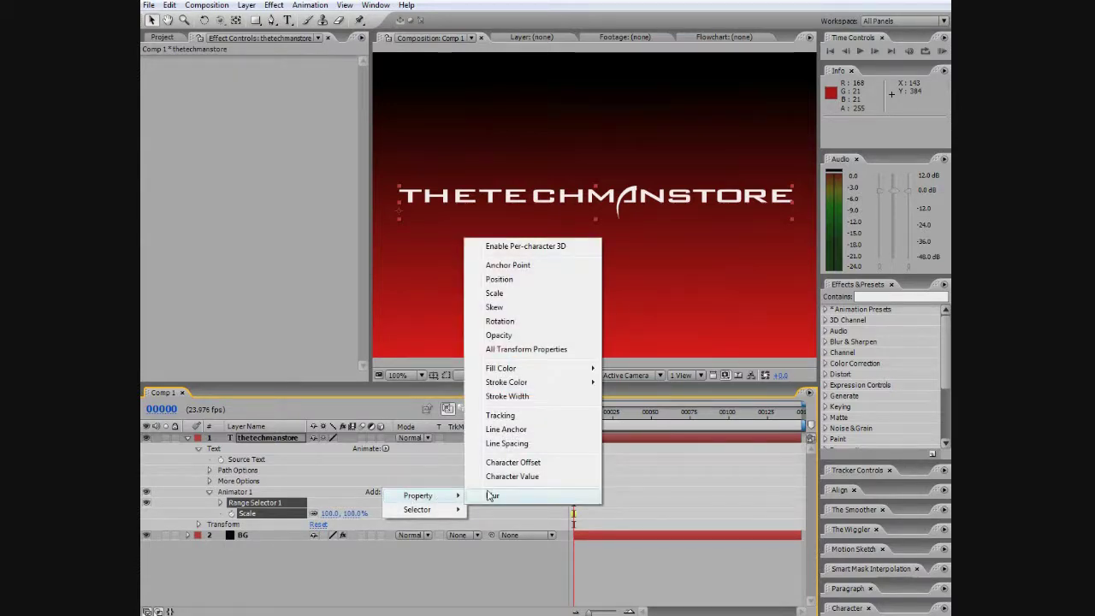
pyautogui.click(504, 335)
pyautogui.click(383, 493)
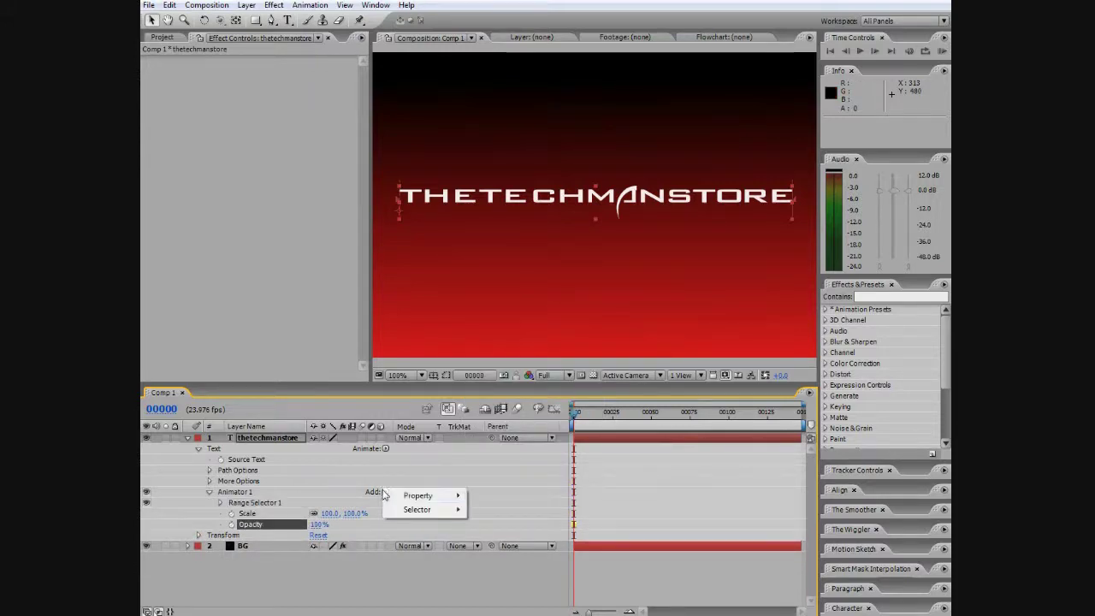
pyautogui.moveTo(417, 495)
pyautogui.click(491, 494)
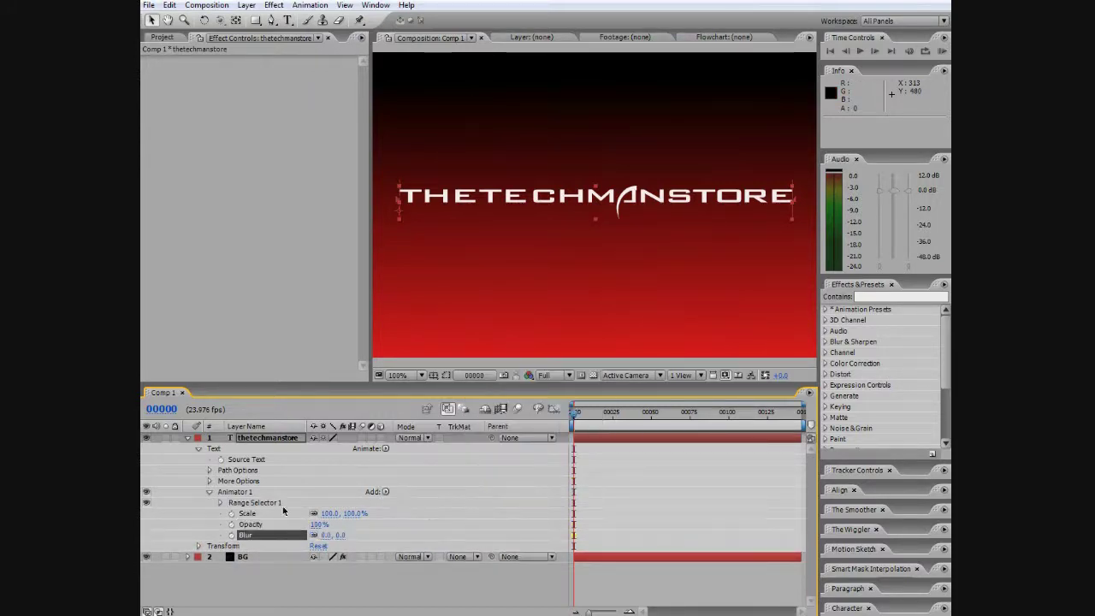
# Set the animator's Scale to 300%
pyautogui.click(246, 513)
pyautogui.click(250, 524)
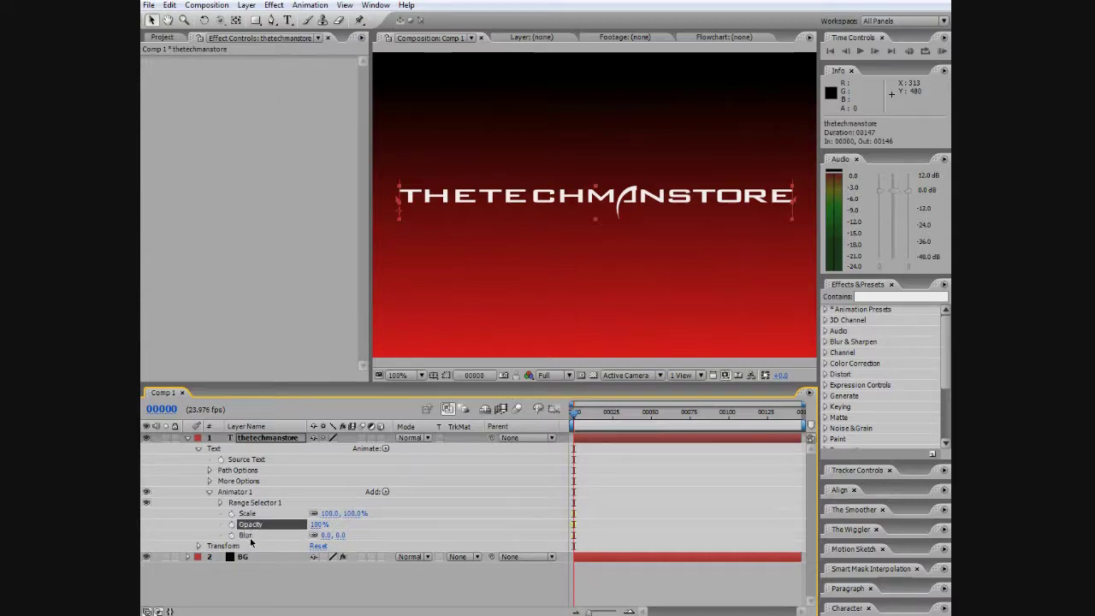
pyautogui.click(245, 535)
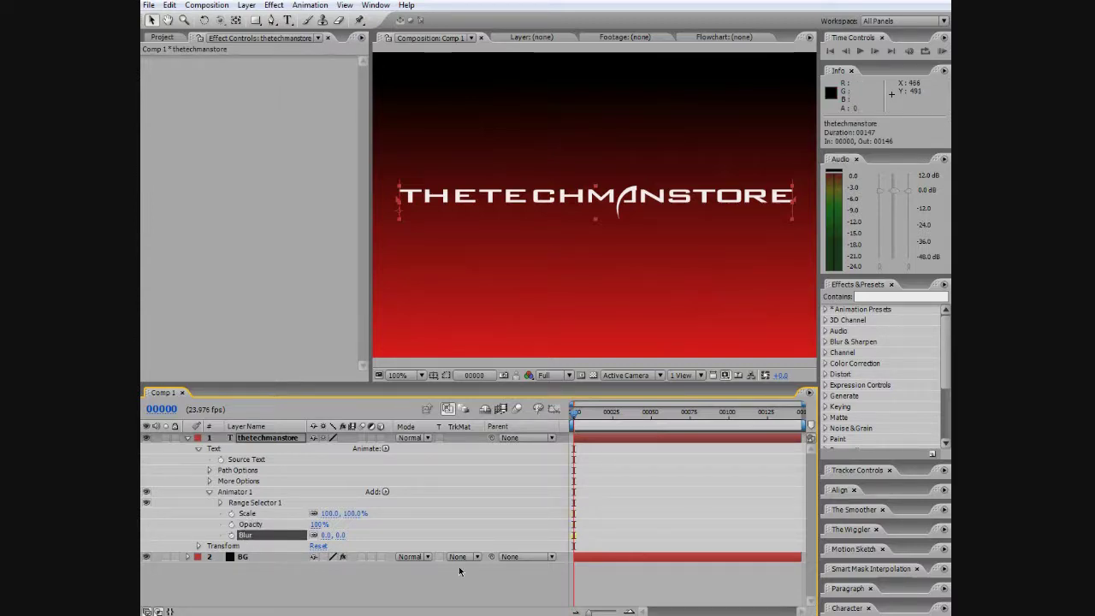
pyautogui.click(354, 513)
pyautogui.write('50')
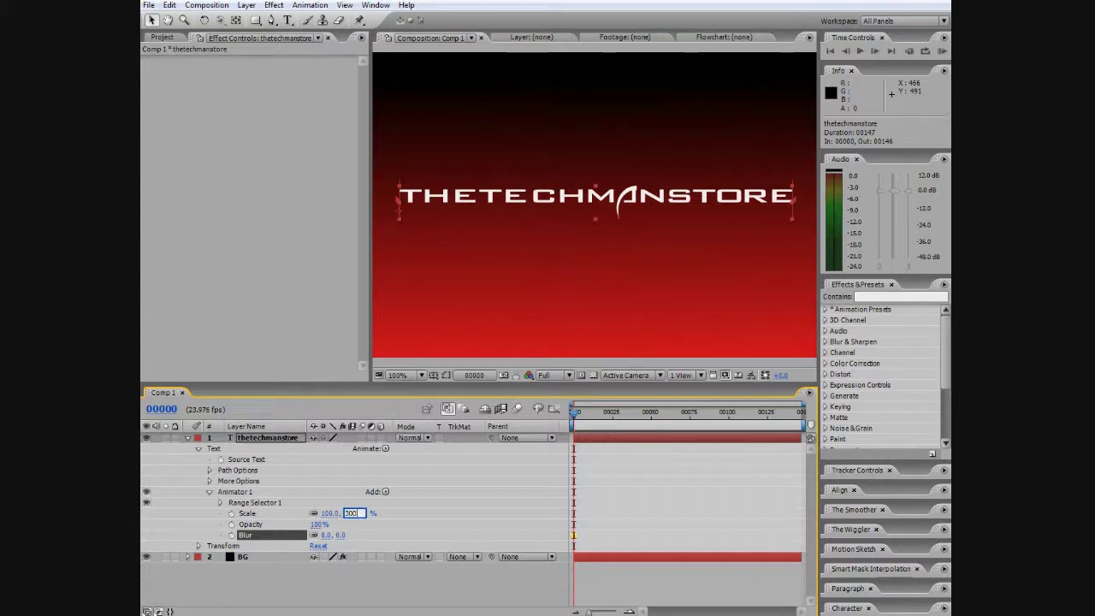
pyautogui.click(452, 529)
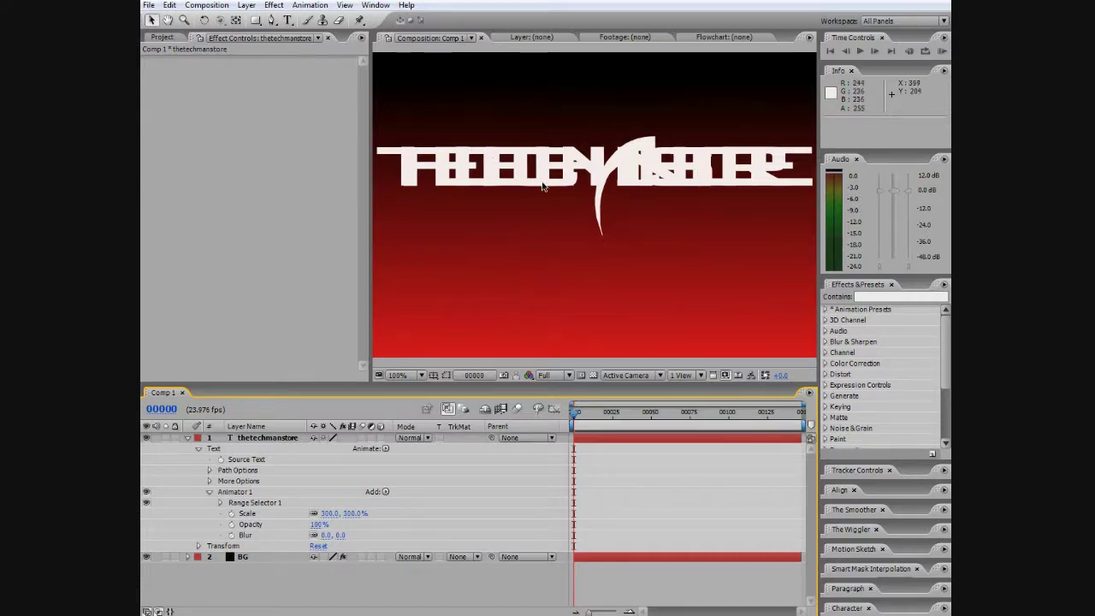
# Set the animator's Opacity to 10% and Blur to 100
pyautogui.click(321, 524)
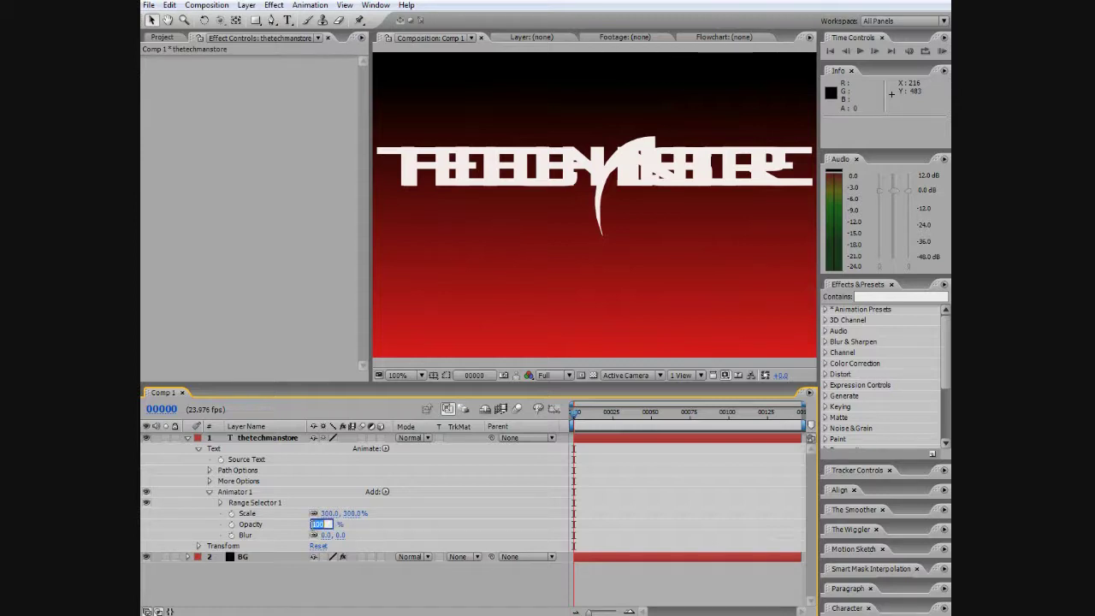
pyautogui.write('10')
pyautogui.press('Return')
pyautogui.click(339, 535)
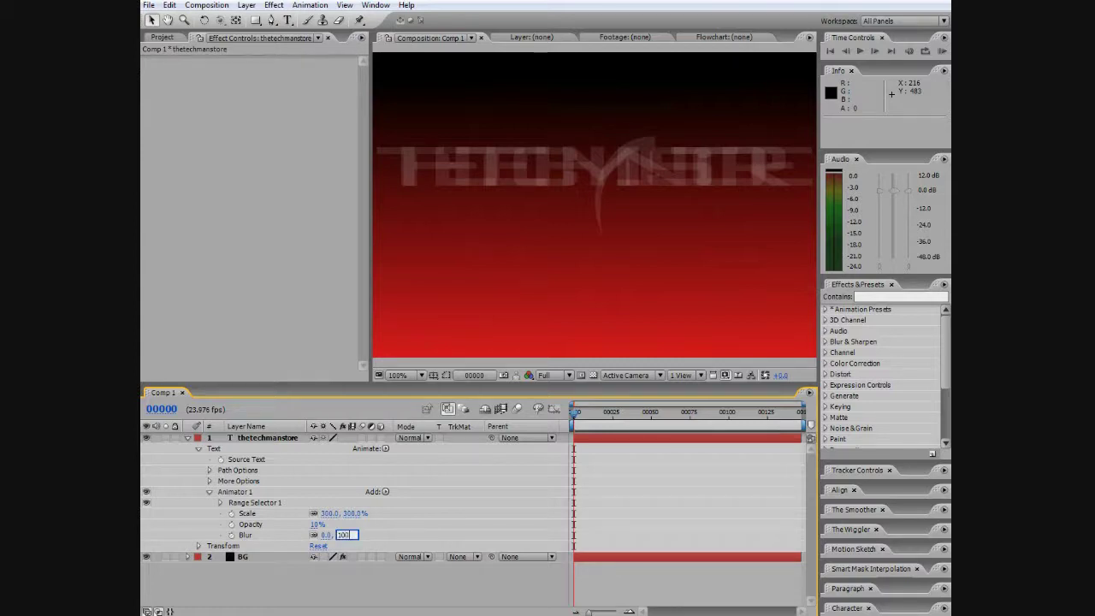
pyautogui.press('Return')
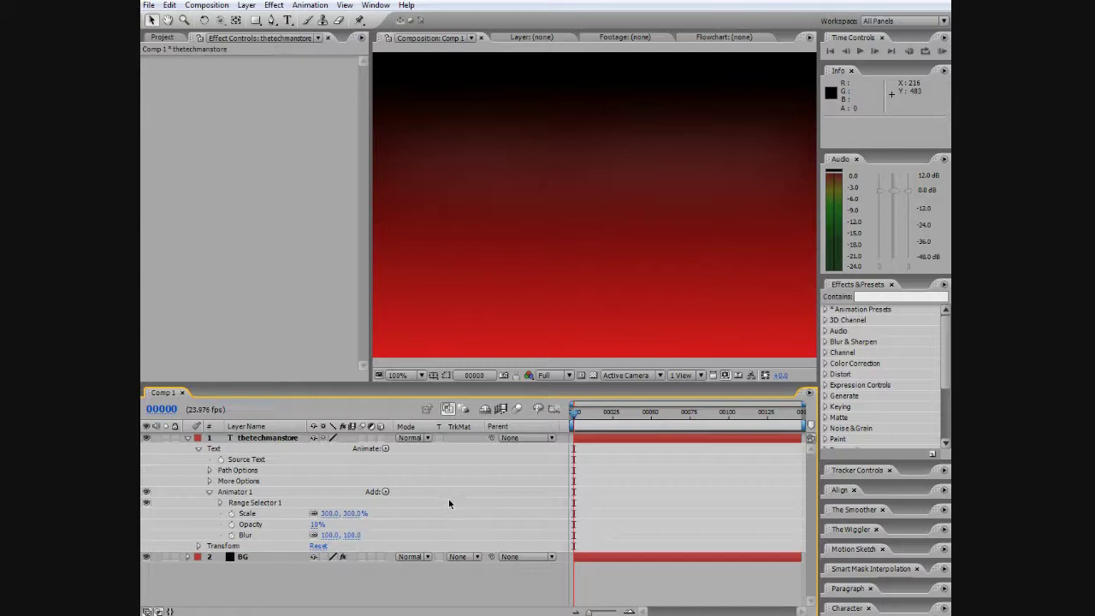
pyautogui.click(354, 512)
pyautogui.press('Return')
pyautogui.click(221, 503)
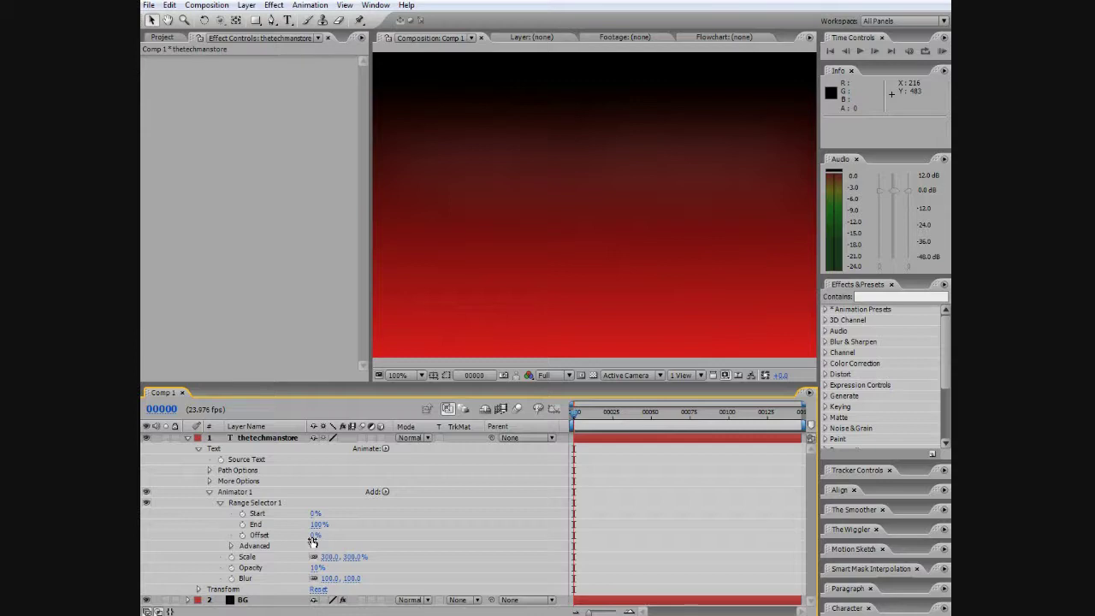
# Scrub Range Selector 1's Offset down to -100% so the whole title reappears
pyautogui.moveTo(313, 541); pyautogui.dragTo(329, 537)
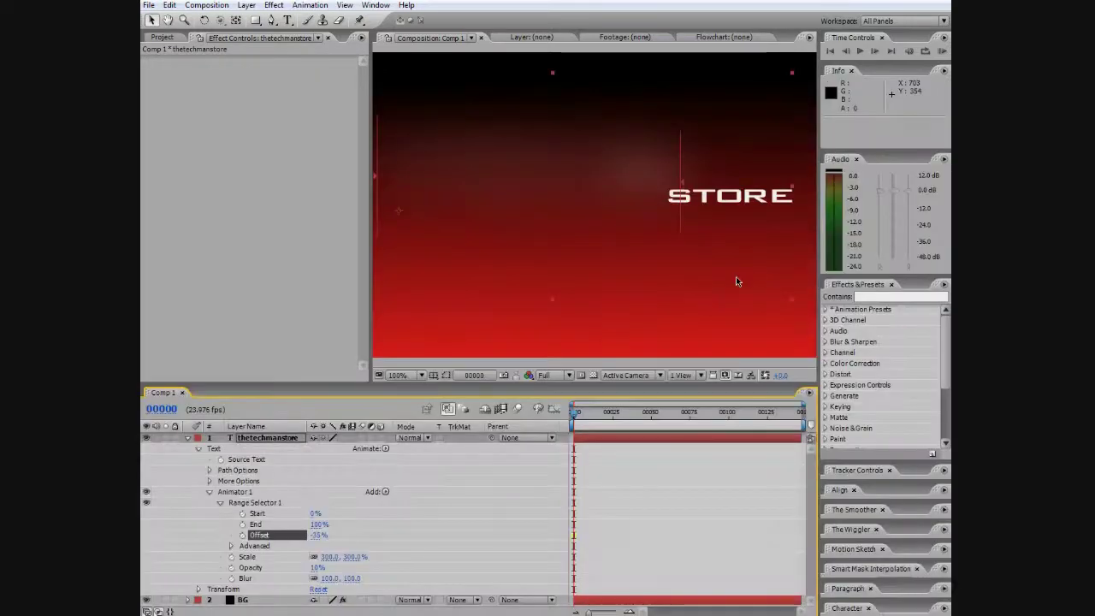
pyautogui.moveTo(315, 534); pyautogui.dragTo(245, 535)
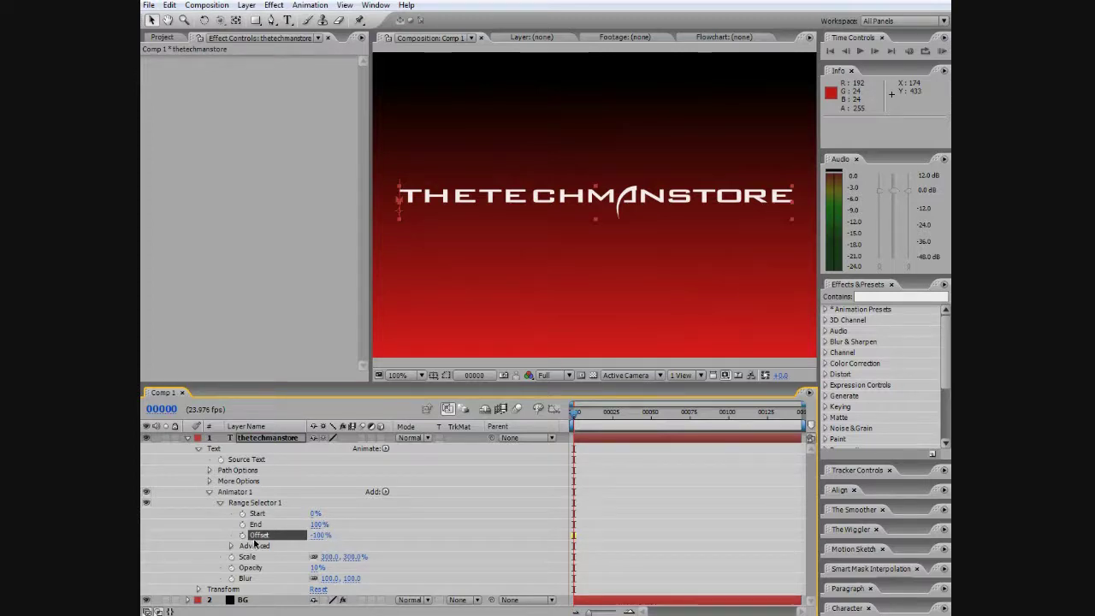
pyautogui.click(257, 536)
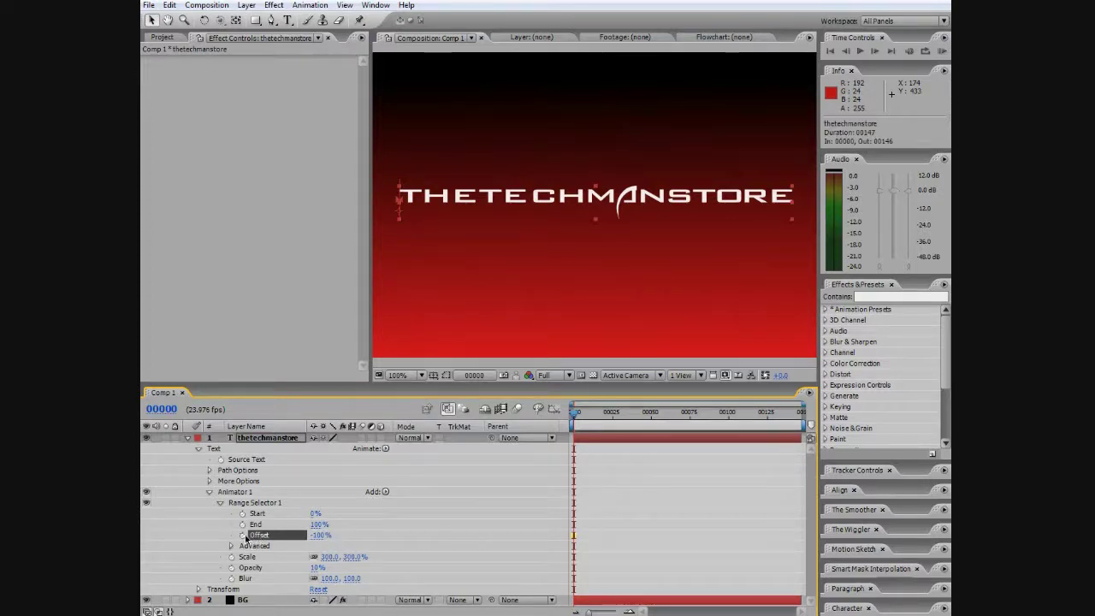
# Set an Offset keyframe of 100% at frame 0
pyautogui.click(242, 535)
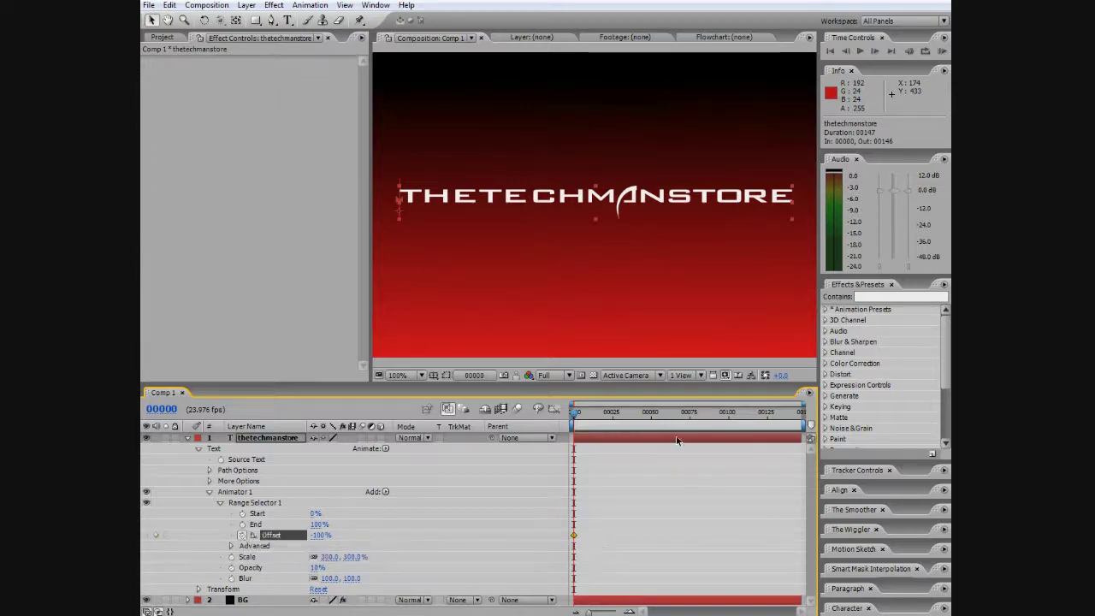
pyautogui.click(319, 535)
pyautogui.press('BackSpace')
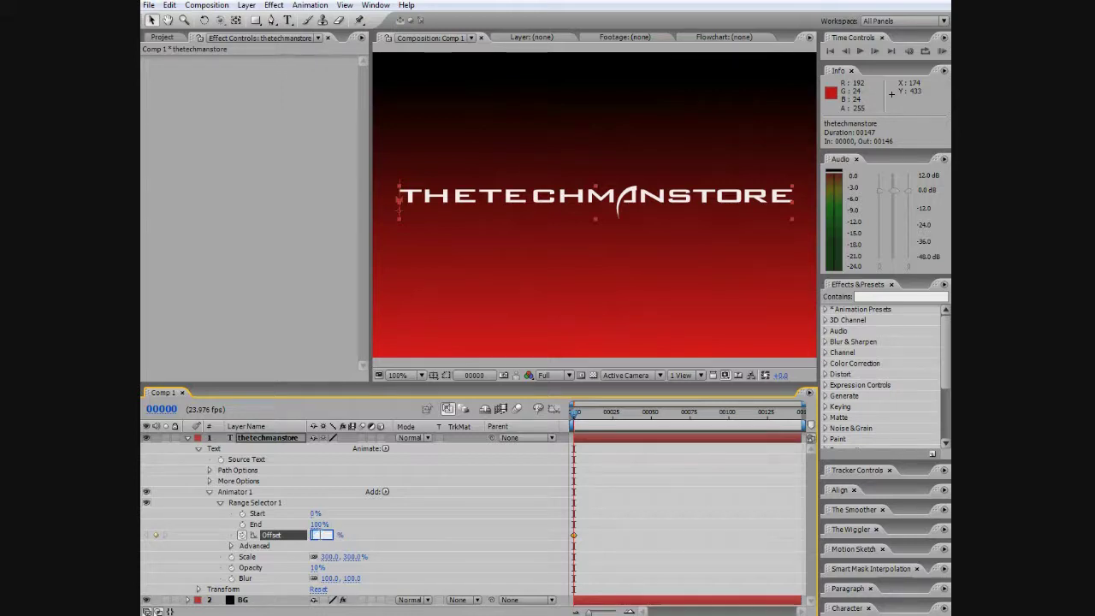
pyautogui.write('-410')
pyautogui.press('BackSpace')
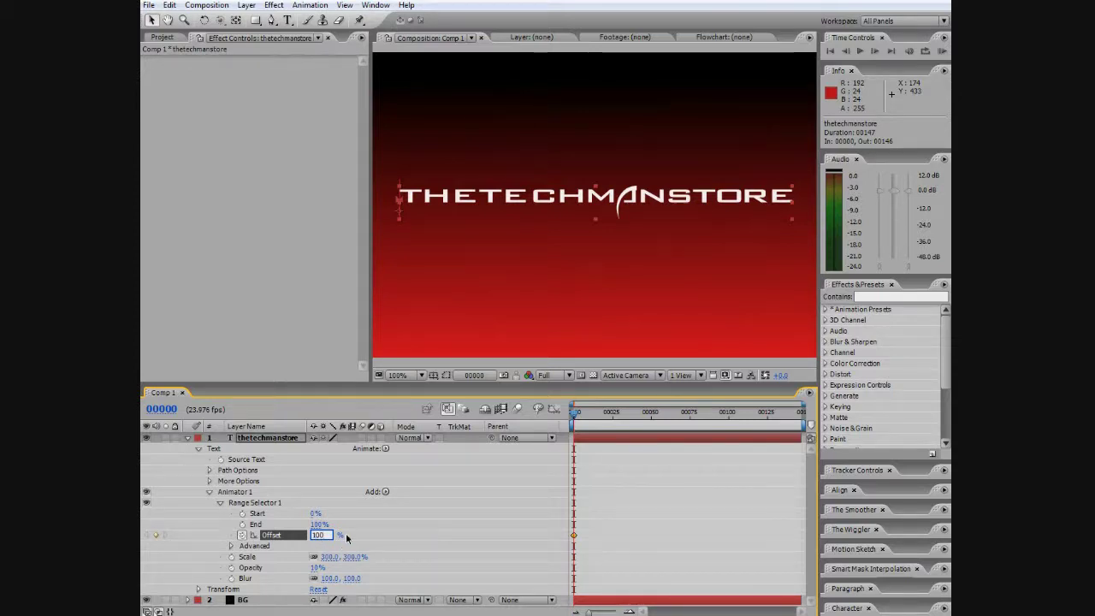
pyautogui.click(409, 502)
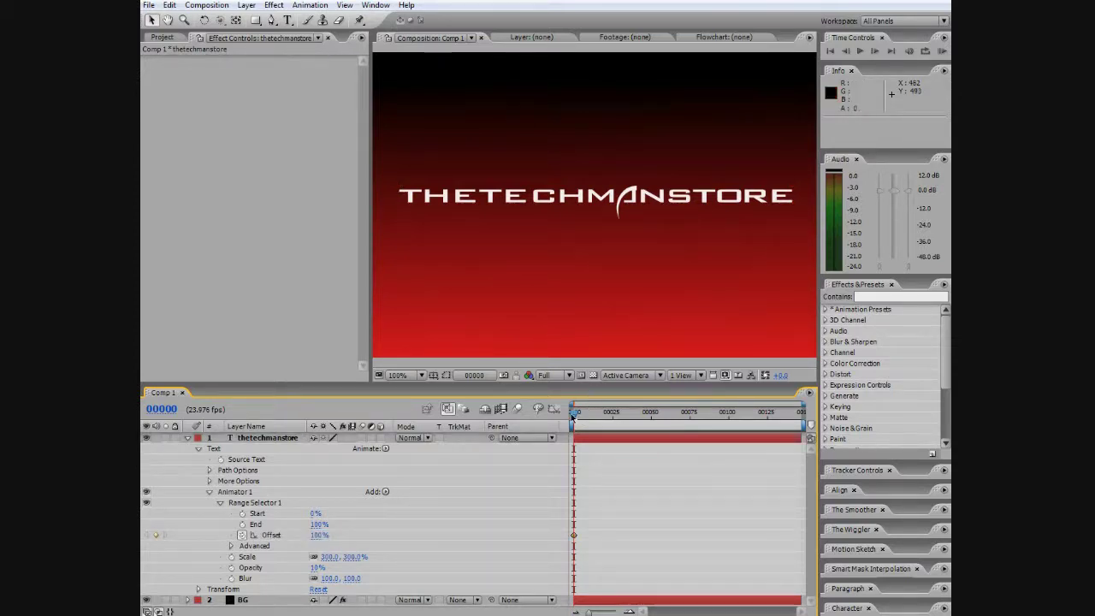
# Add a second Offset keyframe of -100% at about frame 35
pyautogui.moveTo(574, 414); pyautogui.dragTo(627, 417)
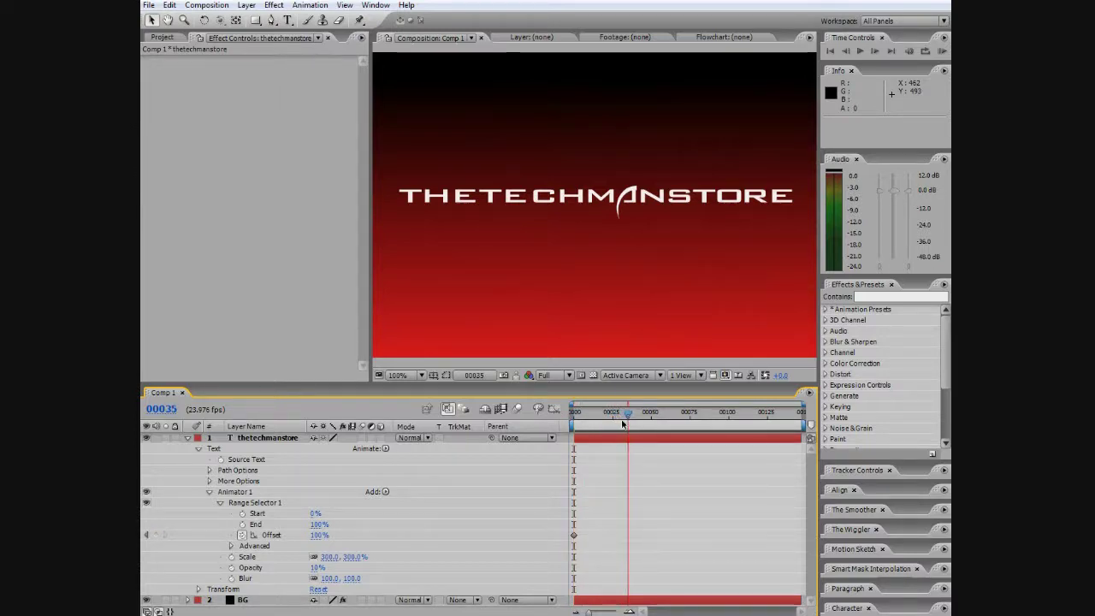
pyautogui.click(319, 535)
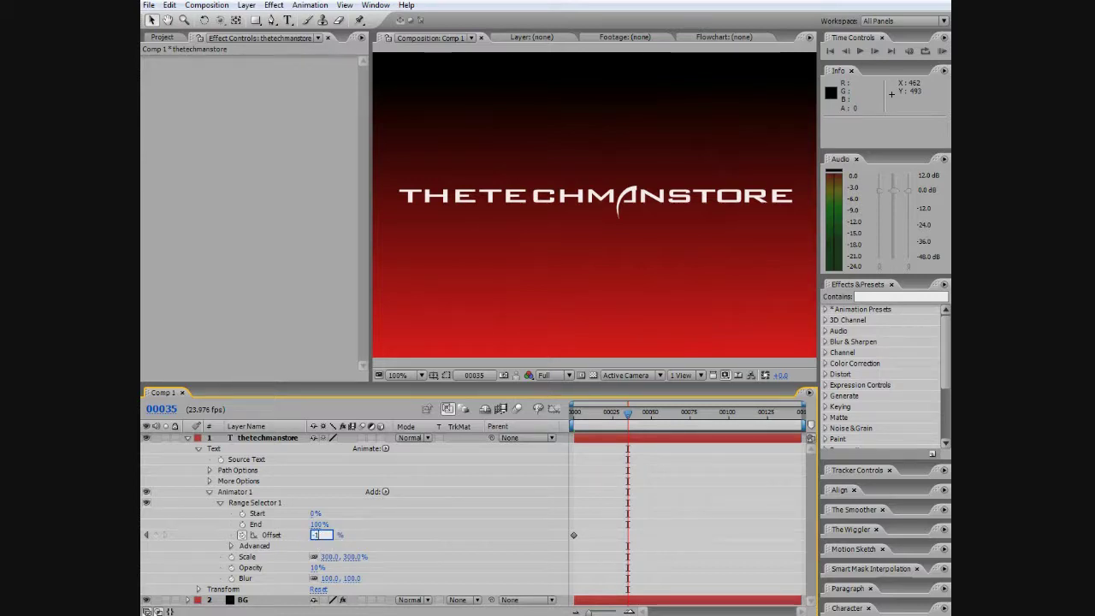
pyautogui.click(470, 524)
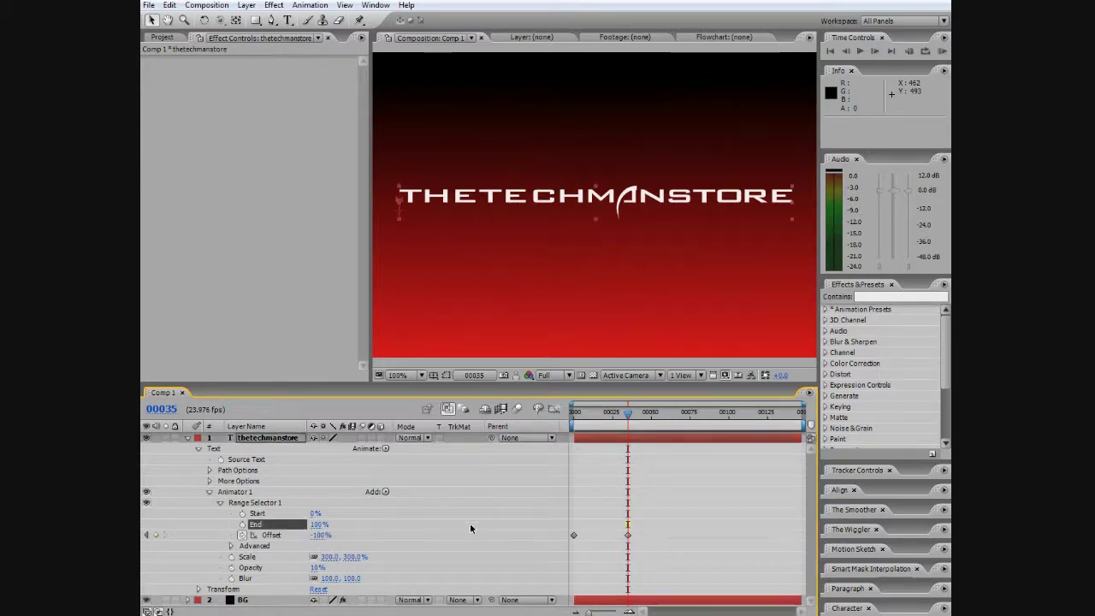
pyautogui.click(574, 536)
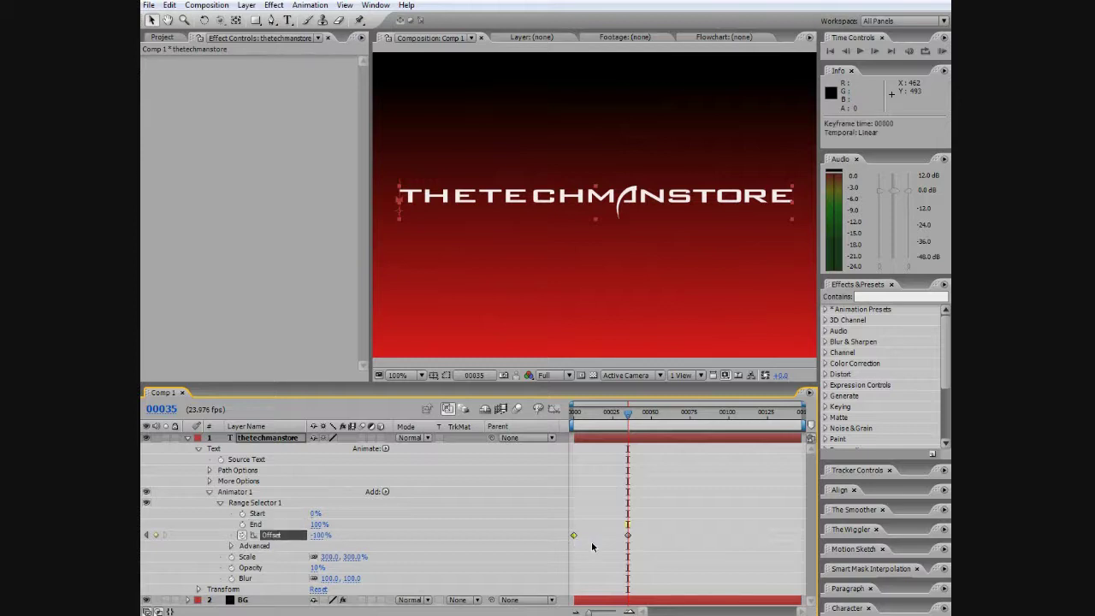
pyautogui.click(627, 536)
# Preview the letter-by-letter title reveal from the start
pyautogui.moveTo(629, 415); pyautogui.dragTo(570, 416)
pyautogui.press('space')
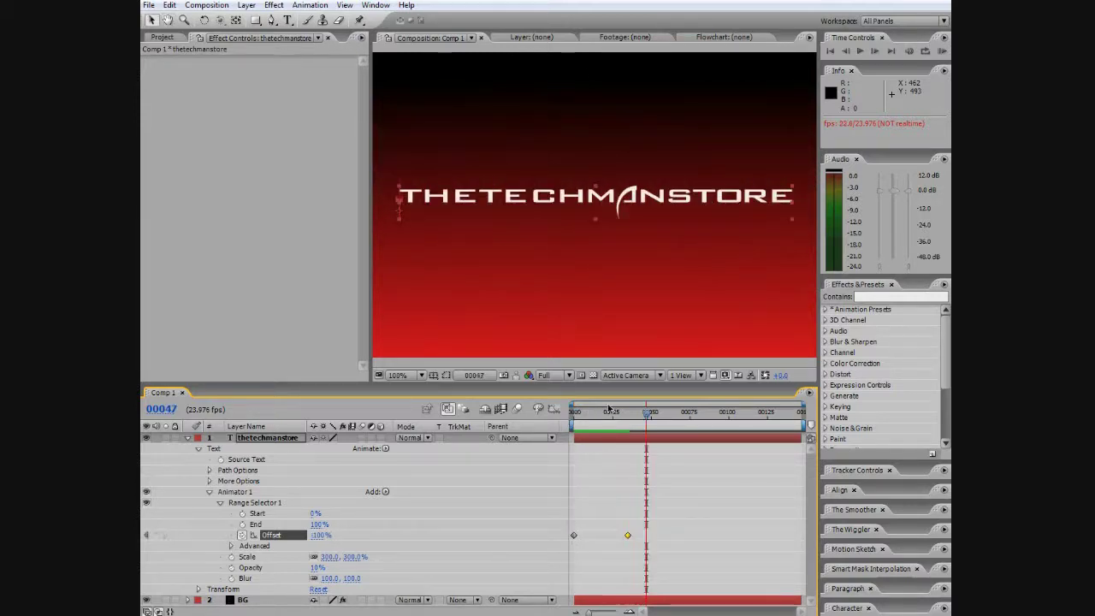
pyautogui.moveTo(643, 419); pyautogui.dragTo(562, 412)
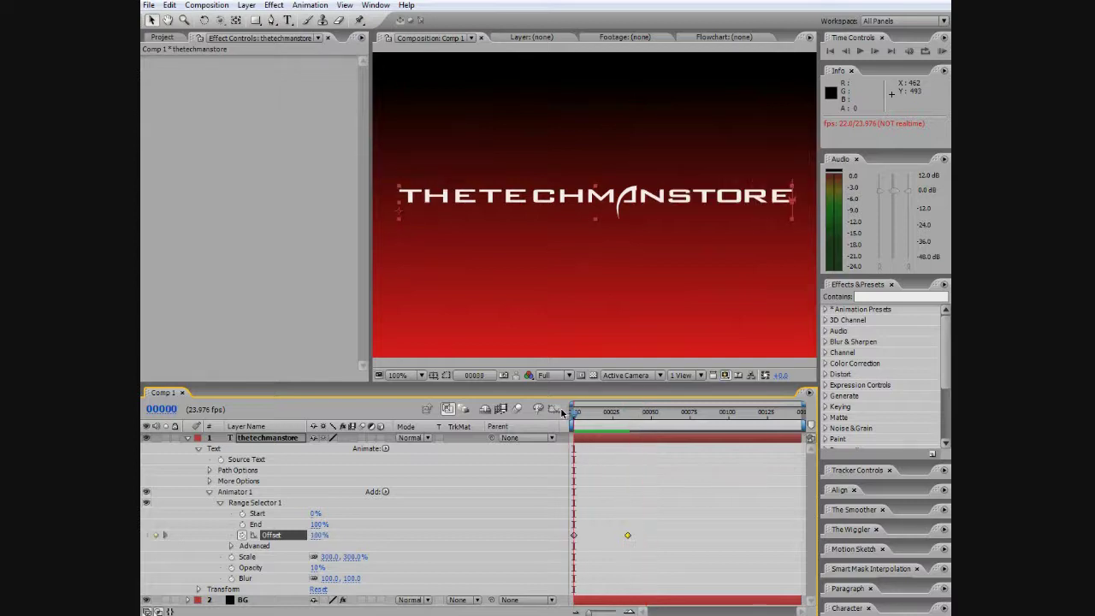
pyautogui.press('space')
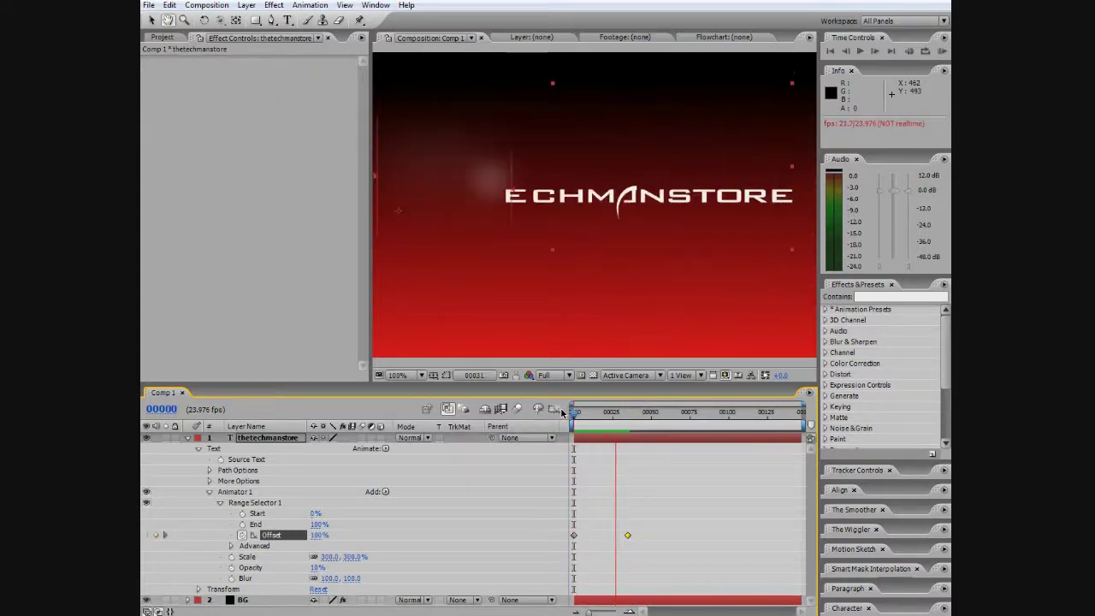
pyautogui.click(579, 414)
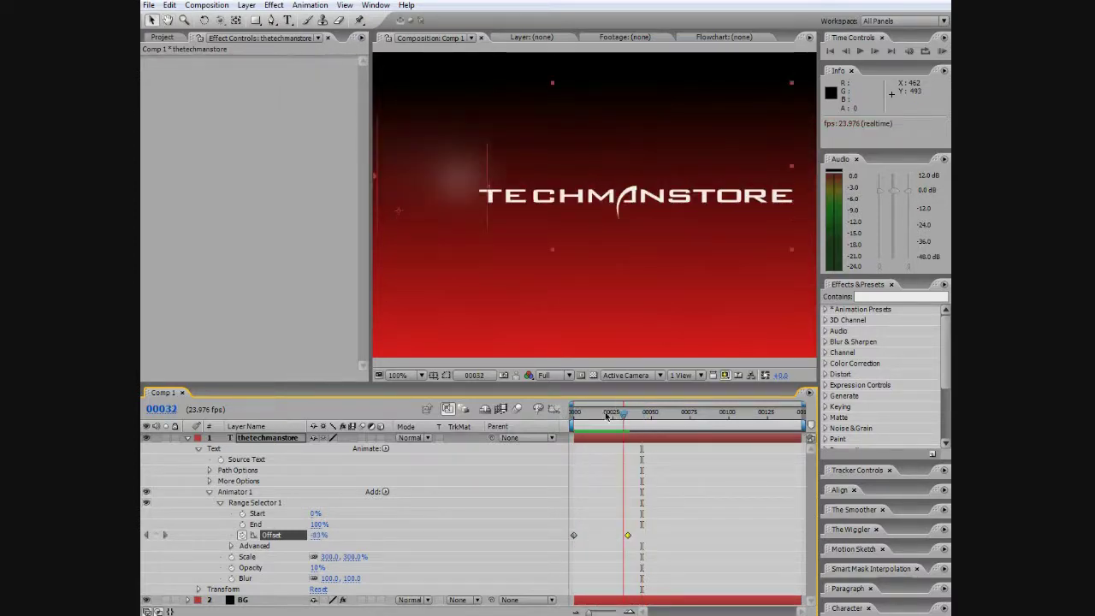
pyautogui.moveTo(578, 414)
pyautogui.mouseDown()
pyautogui.moveTo(613, 410)
pyautogui.moveTo(573, 412)
pyautogui.mouseUp()
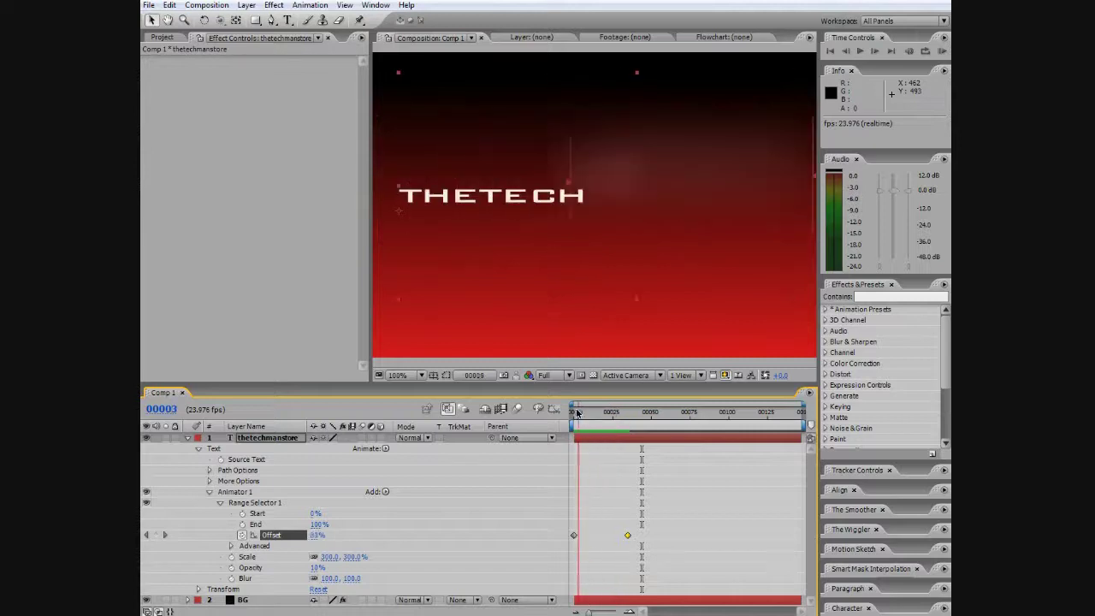
pyautogui.click(210, 480)
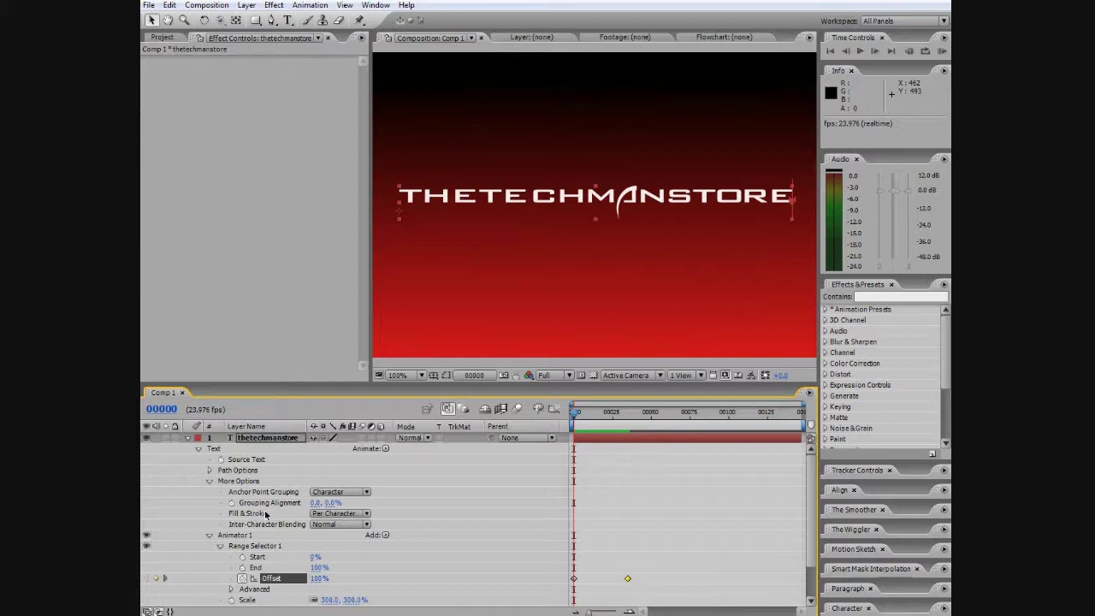
# Set the text's Anchor Point Grouping to Line
pyautogui.click(348, 495)
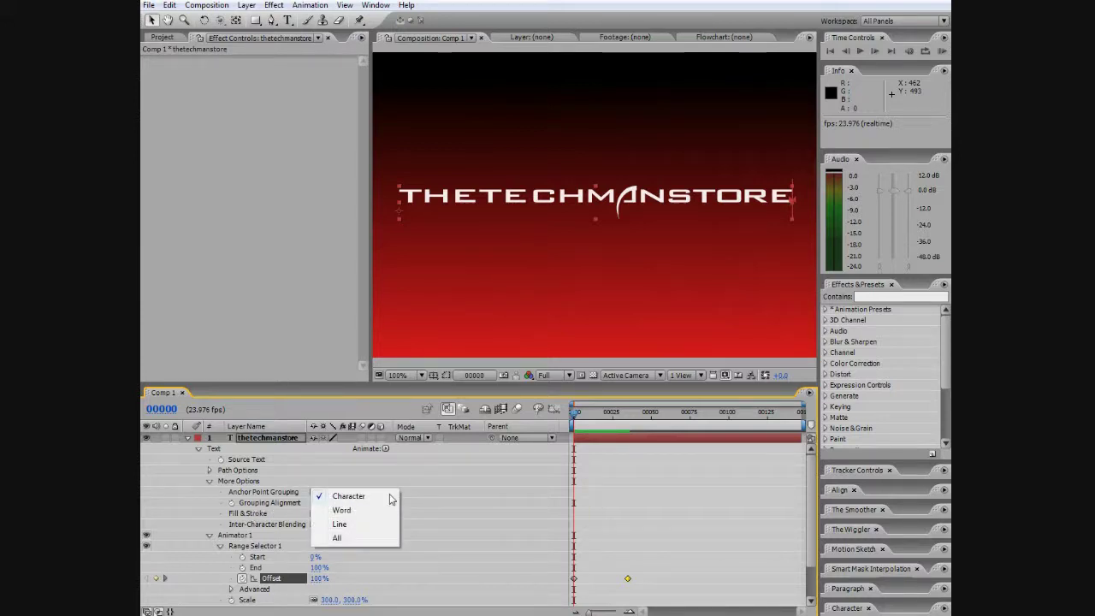
pyautogui.click(339, 524)
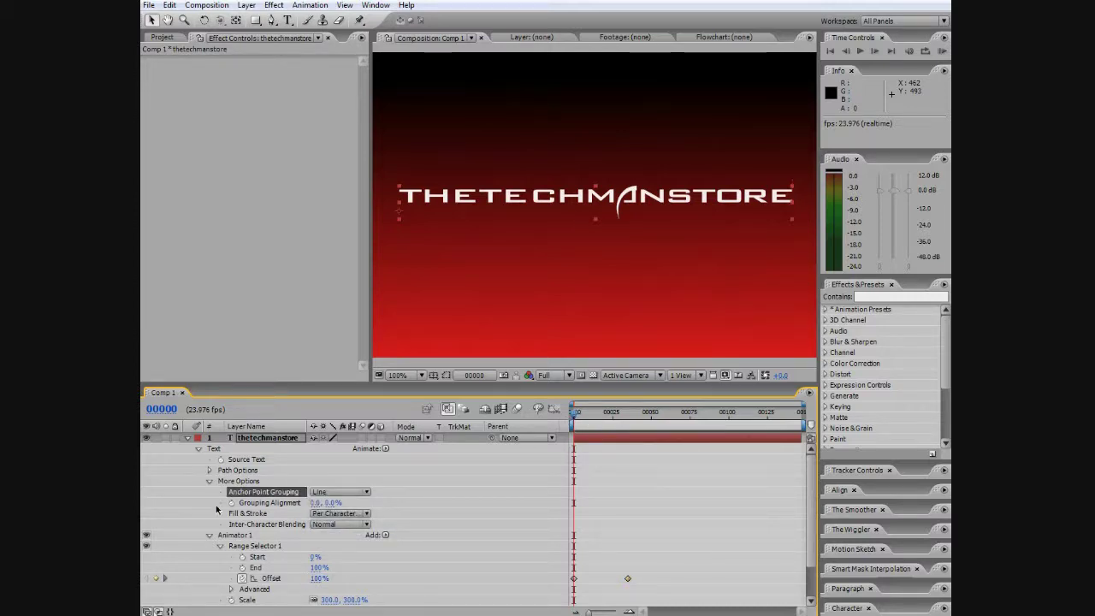
pyautogui.click(209, 482)
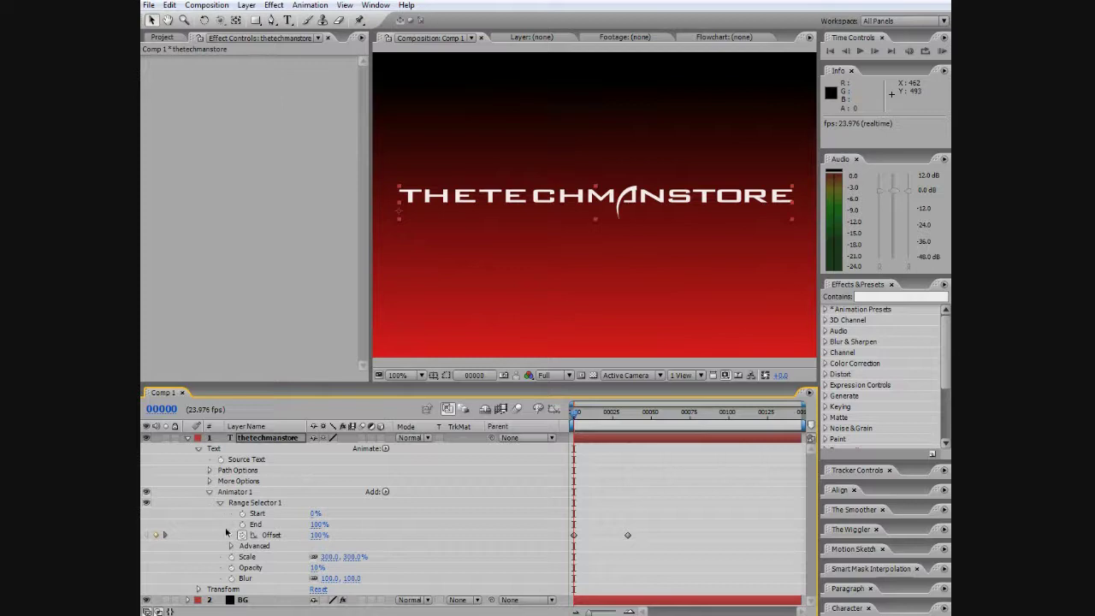
# Set Range Selector 1's Advanced Shape to Ramp Down and check frame 11
pyautogui.click(231, 546)
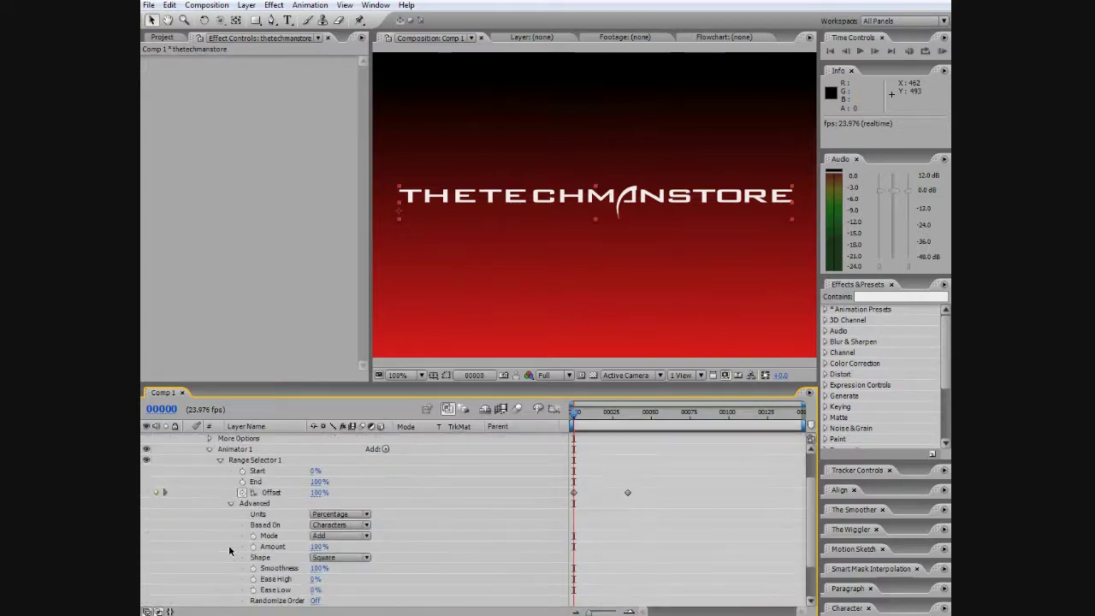
pyautogui.scroll(-1, 239, 538)
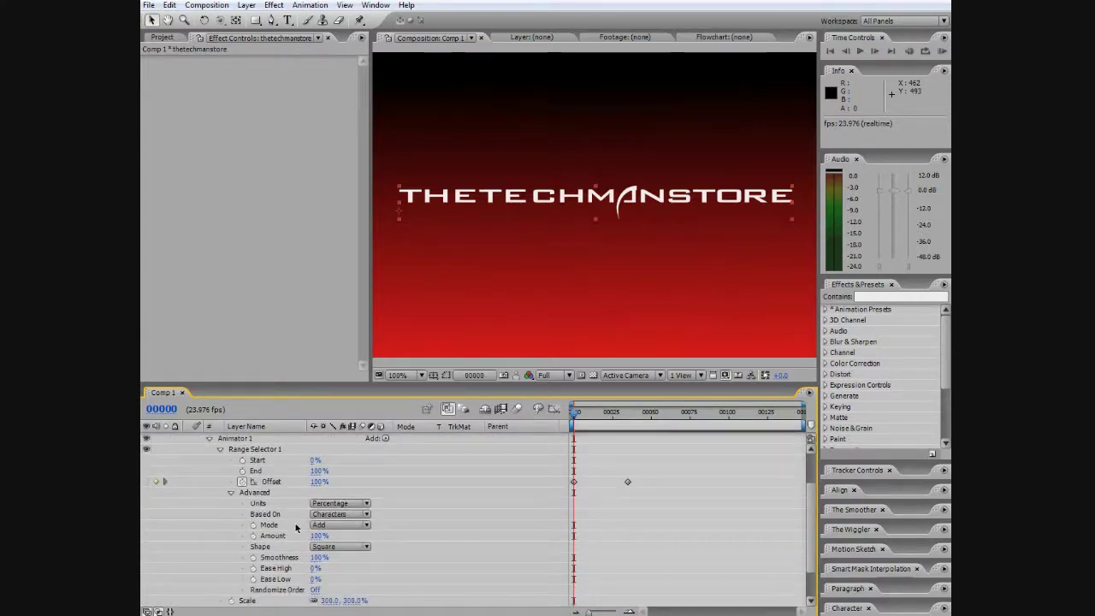
pyautogui.click(351, 546)
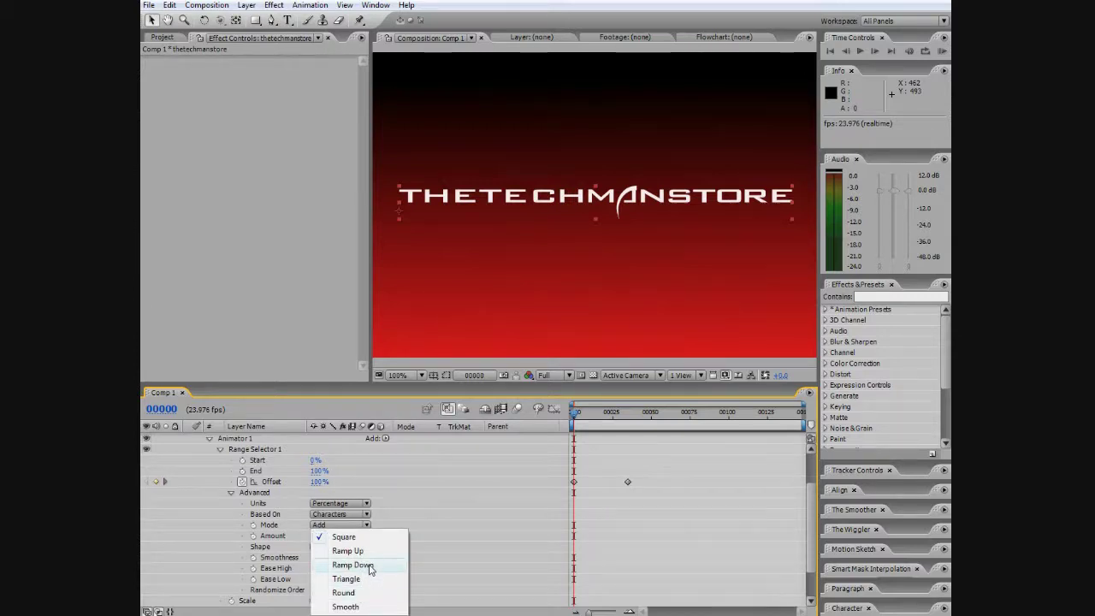
pyautogui.click(369, 565)
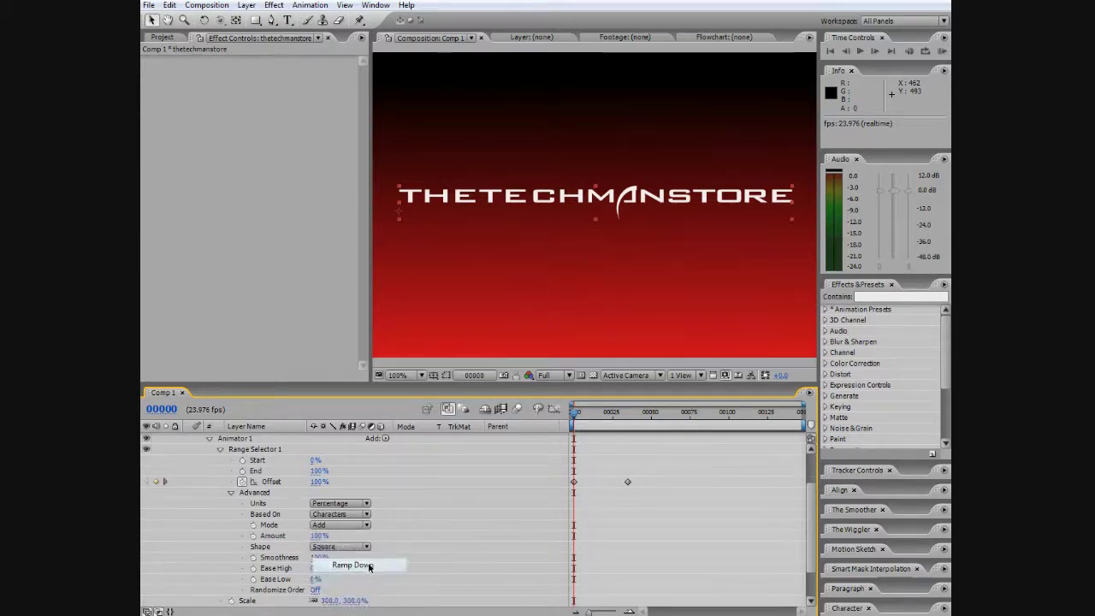
pyautogui.scroll(-1, 351, 569)
pyautogui.scroll(3, 487, 452)
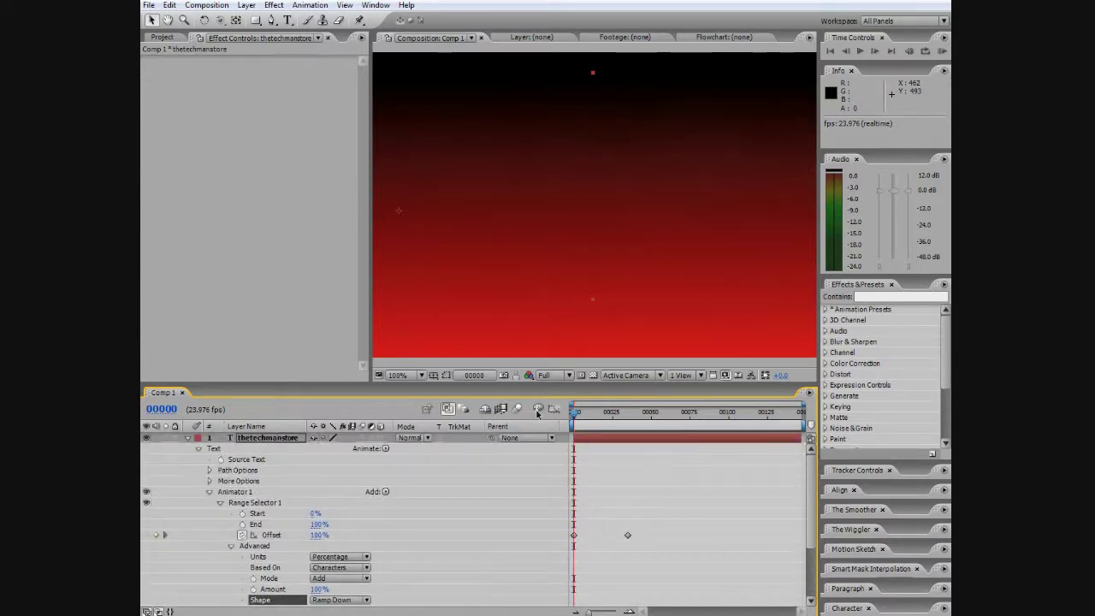
pyautogui.moveTo(571, 416)
pyautogui.mouseDown()
pyautogui.moveTo(646, 414)
pyautogui.moveTo(572, 417)
pyautogui.mouseUp()
pyautogui.scroll(-1, 404, 501)
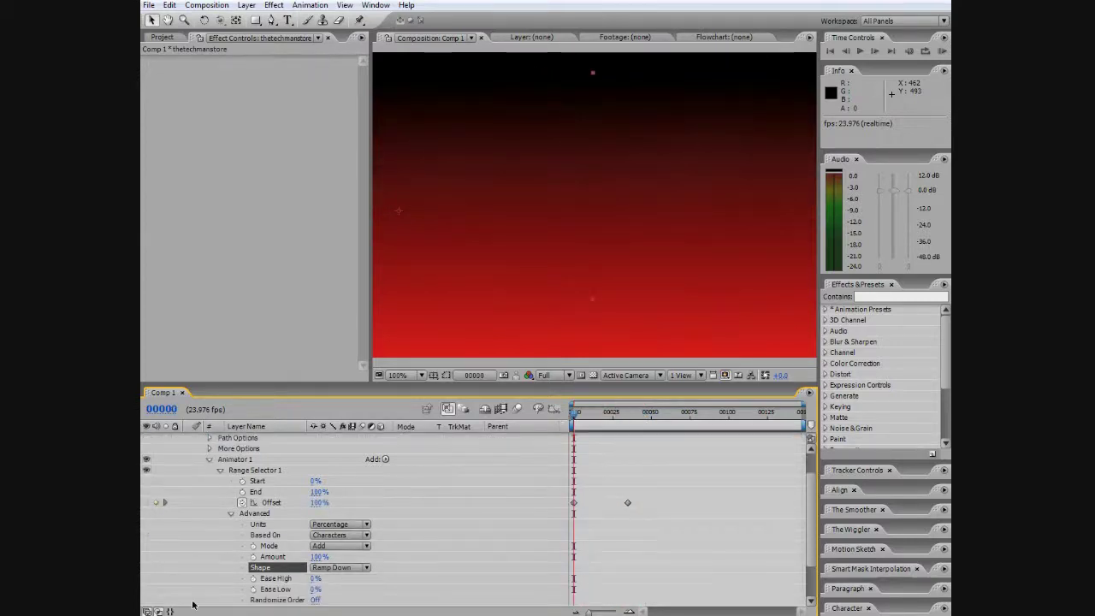
pyautogui.click(234, 512)
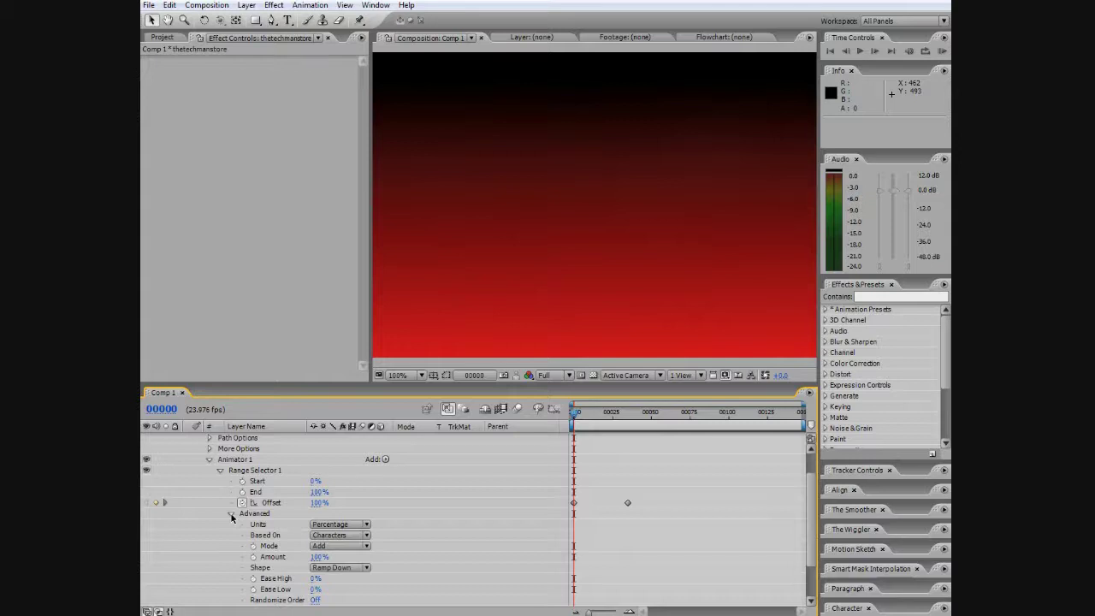
pyautogui.click(231, 513)
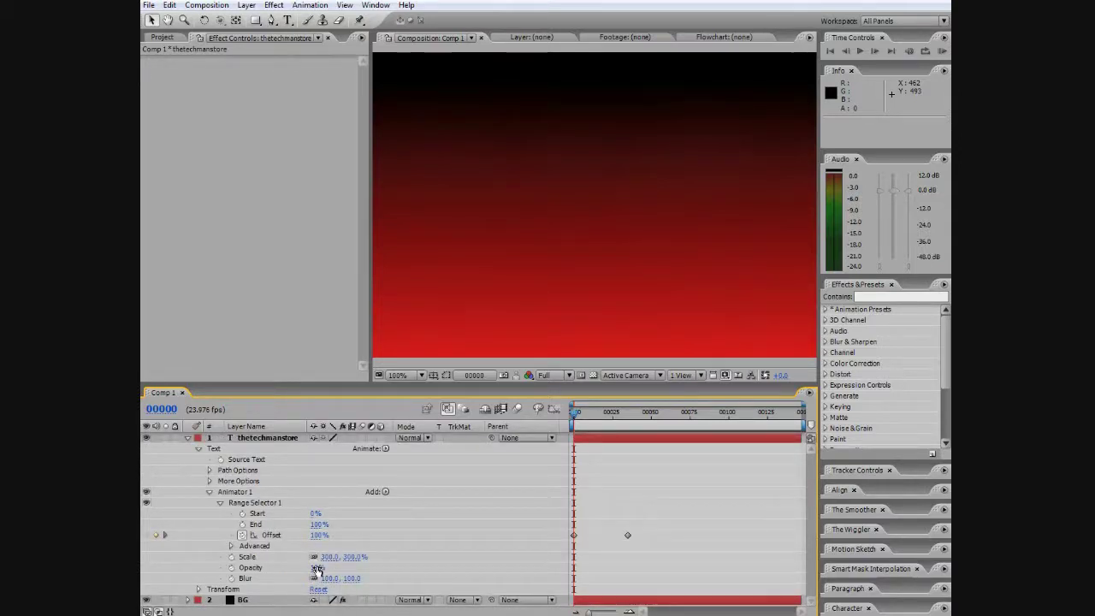
# Set the animator's Opacity to 0%
pyautogui.click(316, 567)
pyautogui.write('0')
pyautogui.press('Return')
# Apply Easy Ease to the Offset keyframes and check the animation at frame 16
pyautogui.click(574, 536)
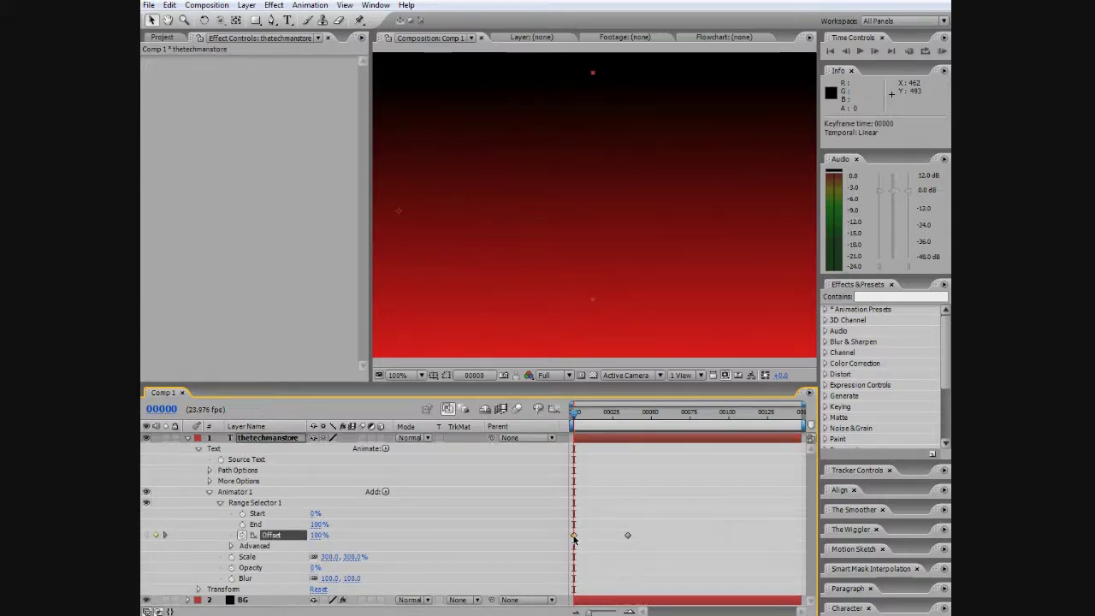
pyautogui.rightClick(574, 537)
pyautogui.moveTo(626, 608)
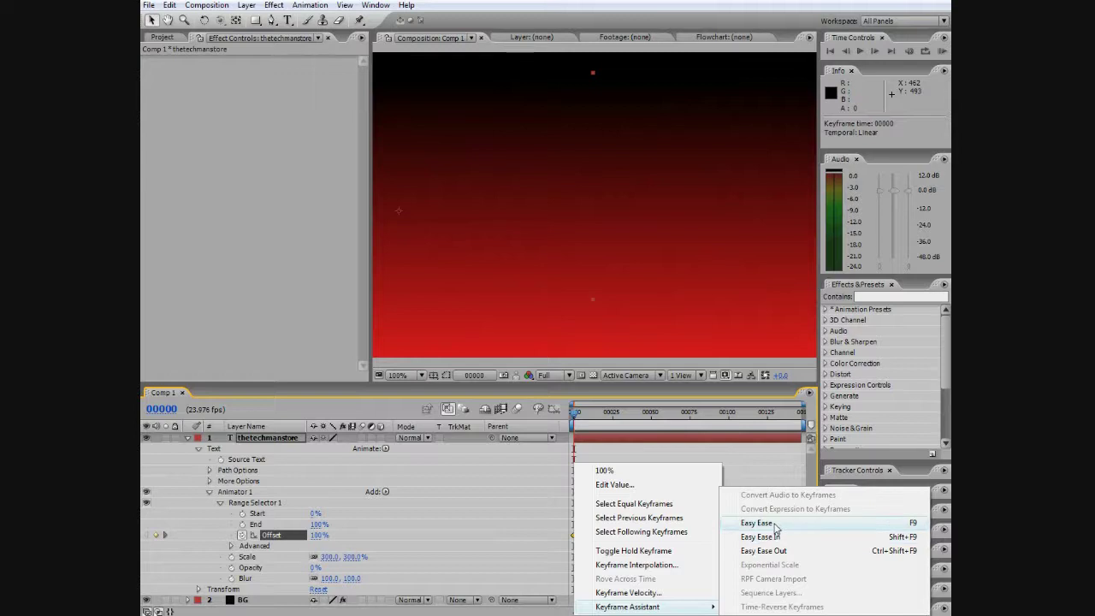
pyautogui.click(757, 523)
pyautogui.click(590, 540)
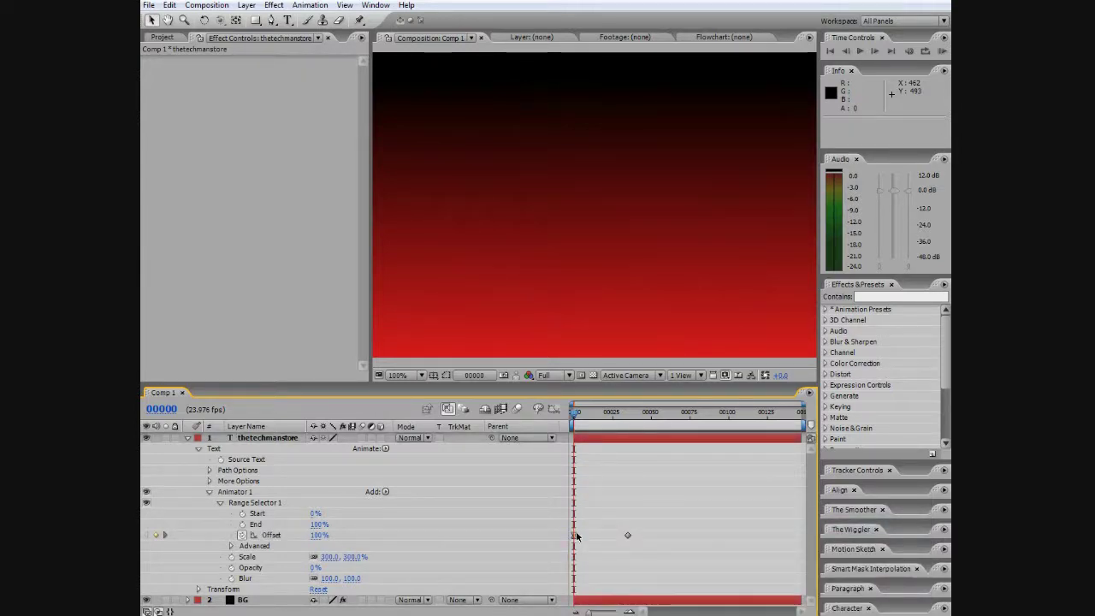
pyautogui.click(628, 536)
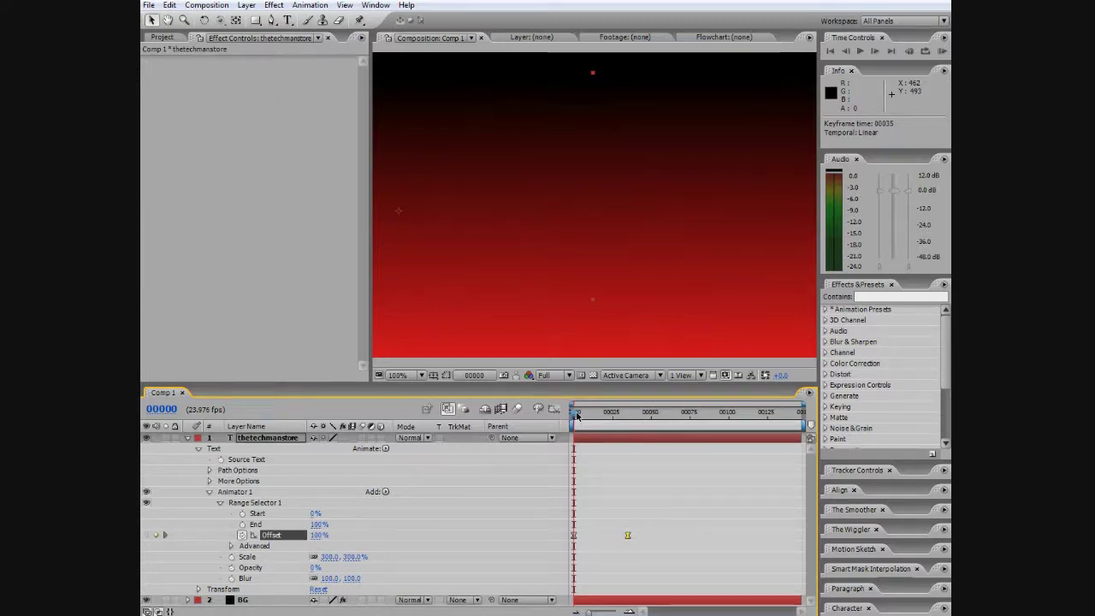
pyautogui.moveTo(577, 416); pyautogui.dragTo(550, 400)
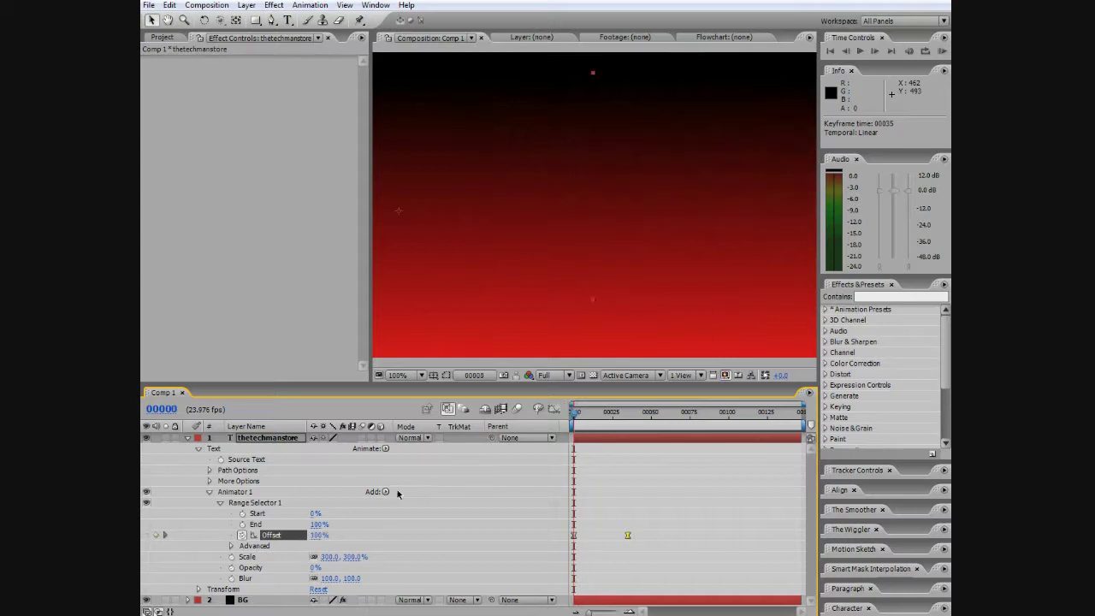
pyautogui.click(188, 439)
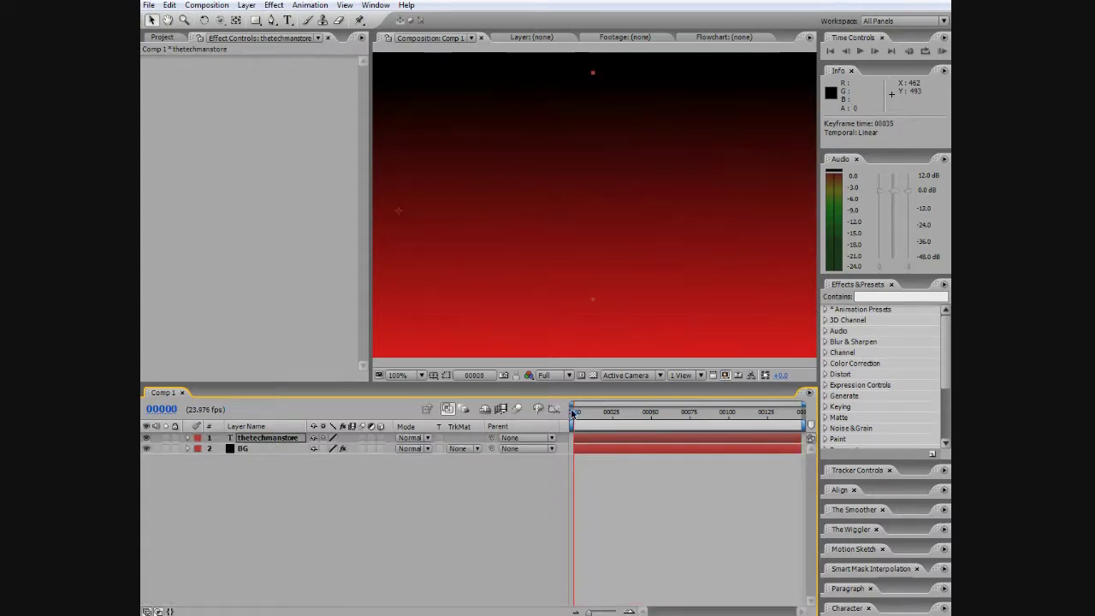
pyautogui.press('space')
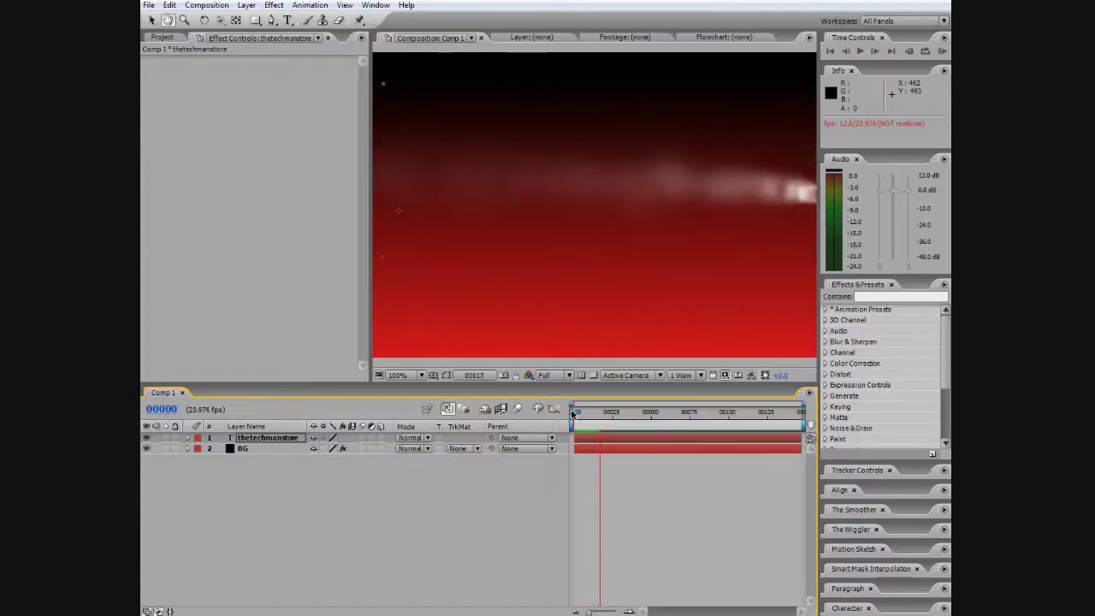
pyautogui.press('space')
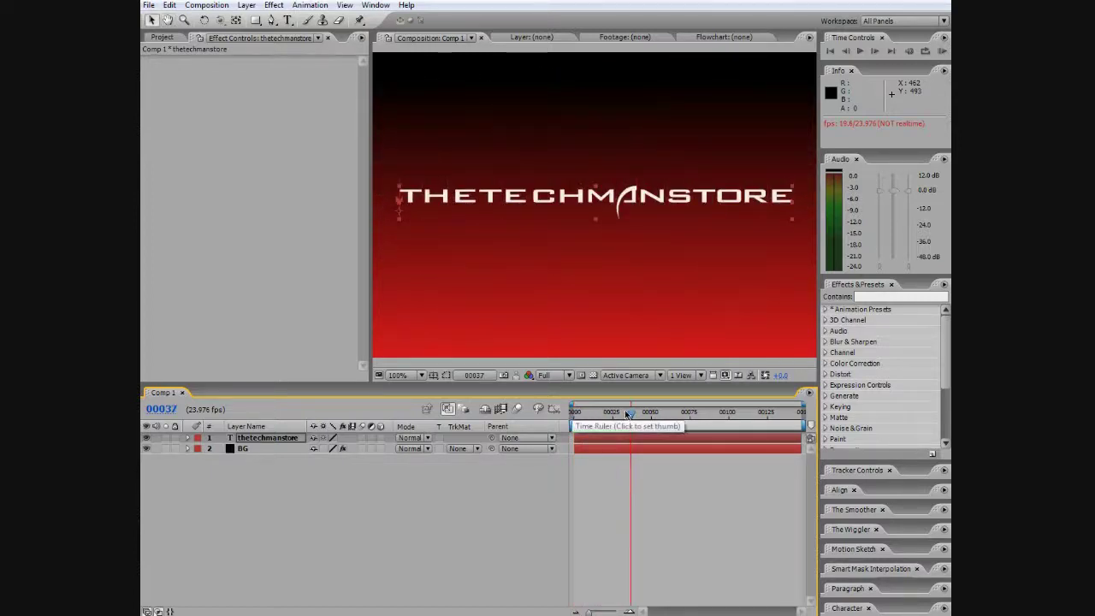
pyautogui.press('Home')
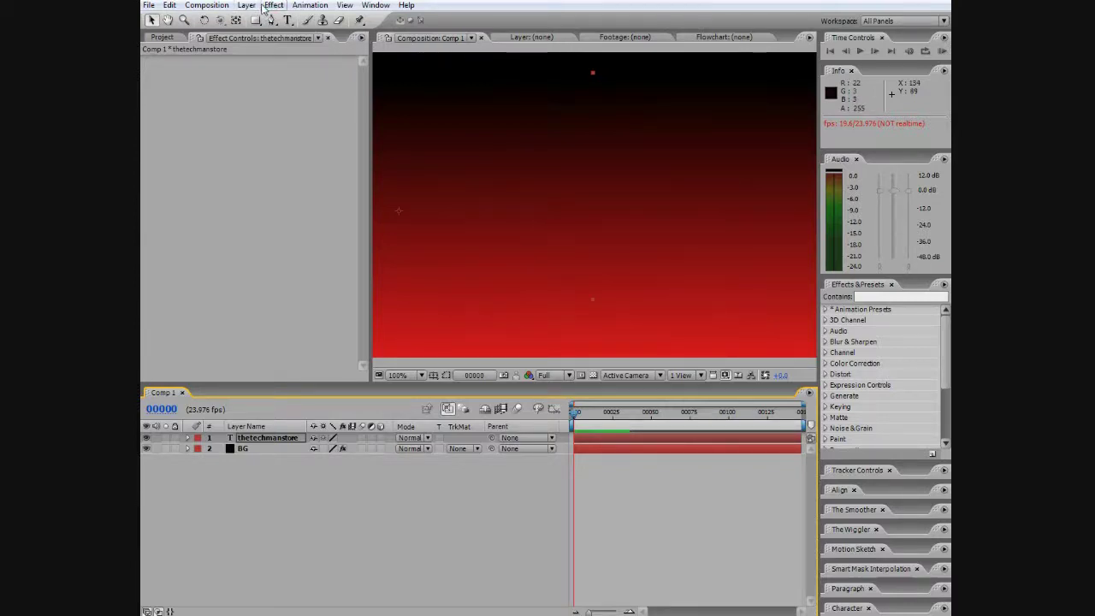
pyautogui.click(272, 6)
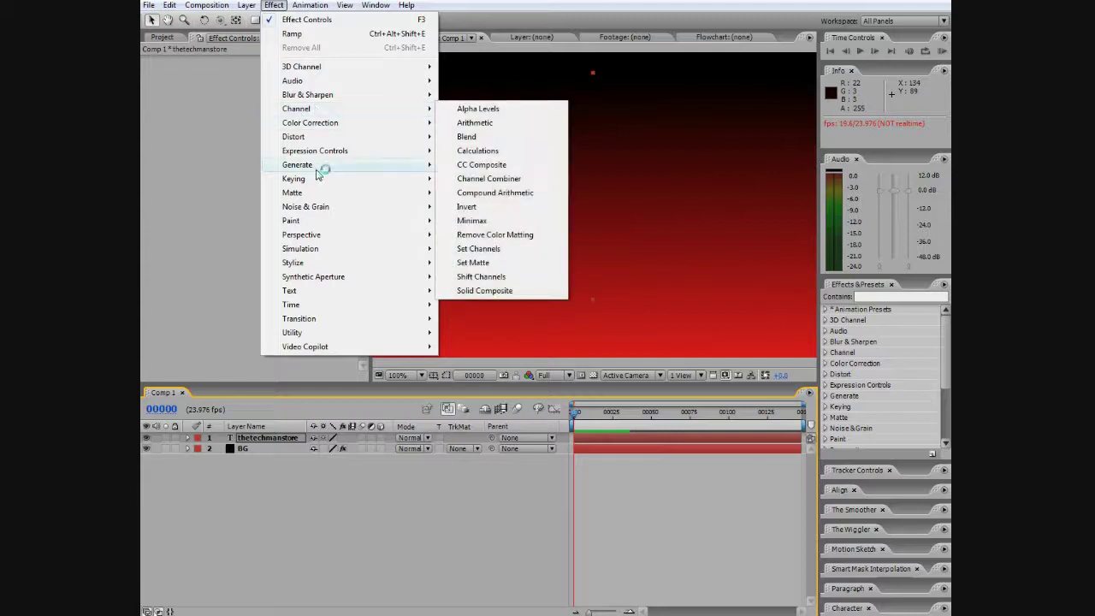
pyautogui.moveTo(317, 171)
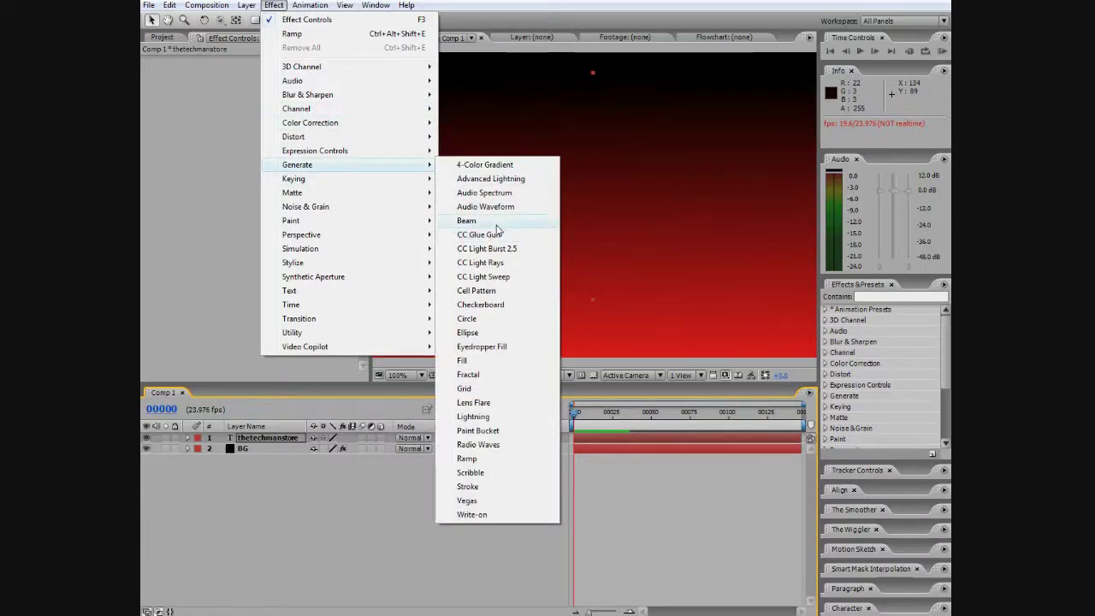
pyautogui.click(473, 403)
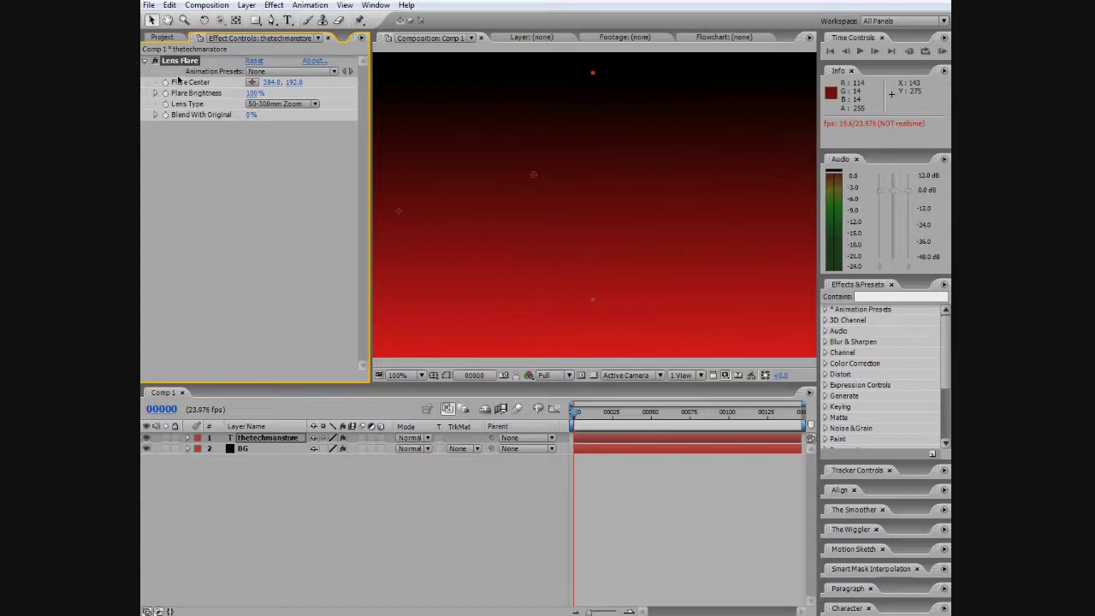
pyautogui.hotkey('ctrl', 'z')
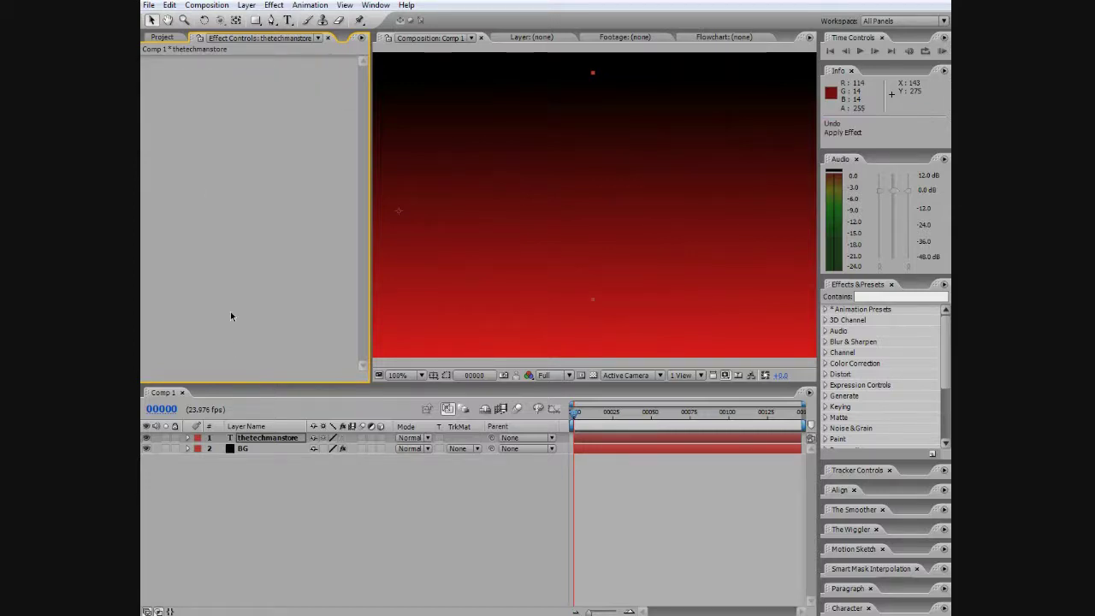
# Apply the Lens Flare effect to the BG layer
pyautogui.click(269, 449)
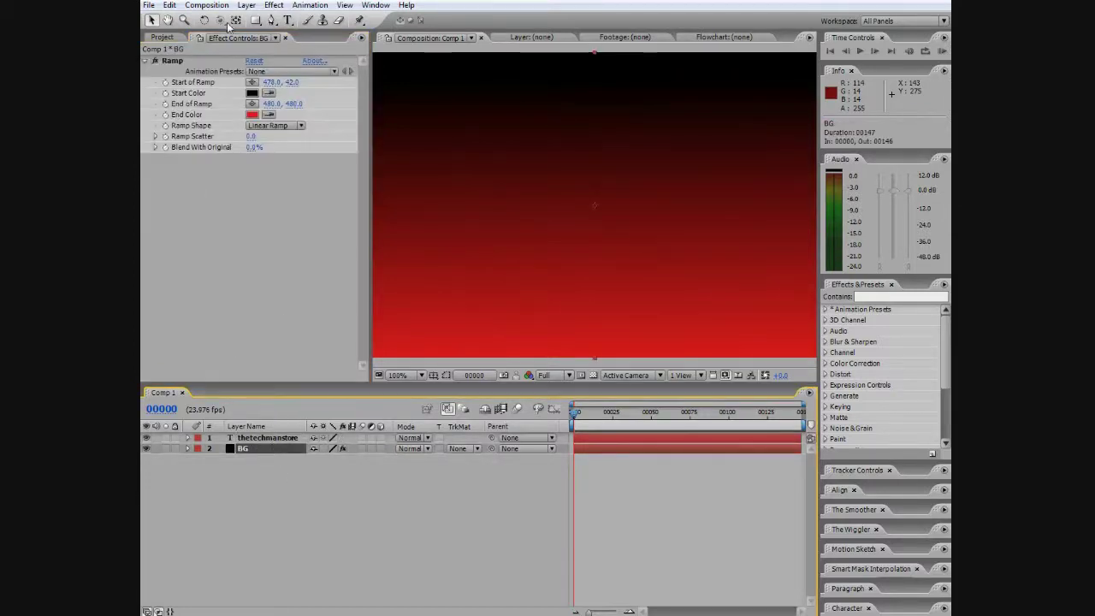
pyautogui.click(274, 5)
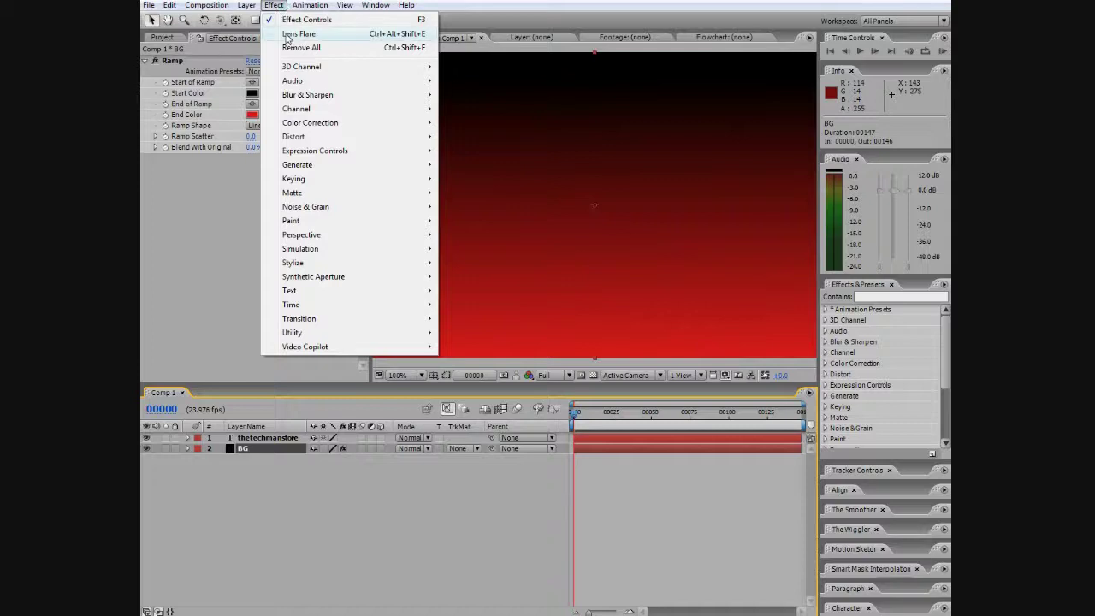
pyautogui.click(299, 34)
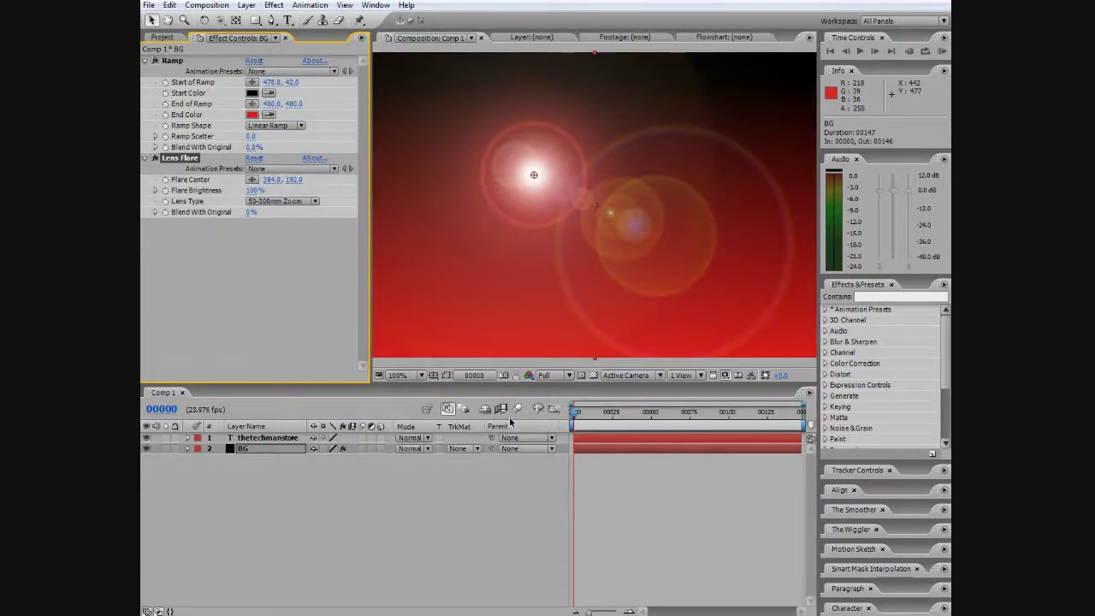
pyautogui.moveTo(574, 417); pyautogui.dragTo(553, 342)
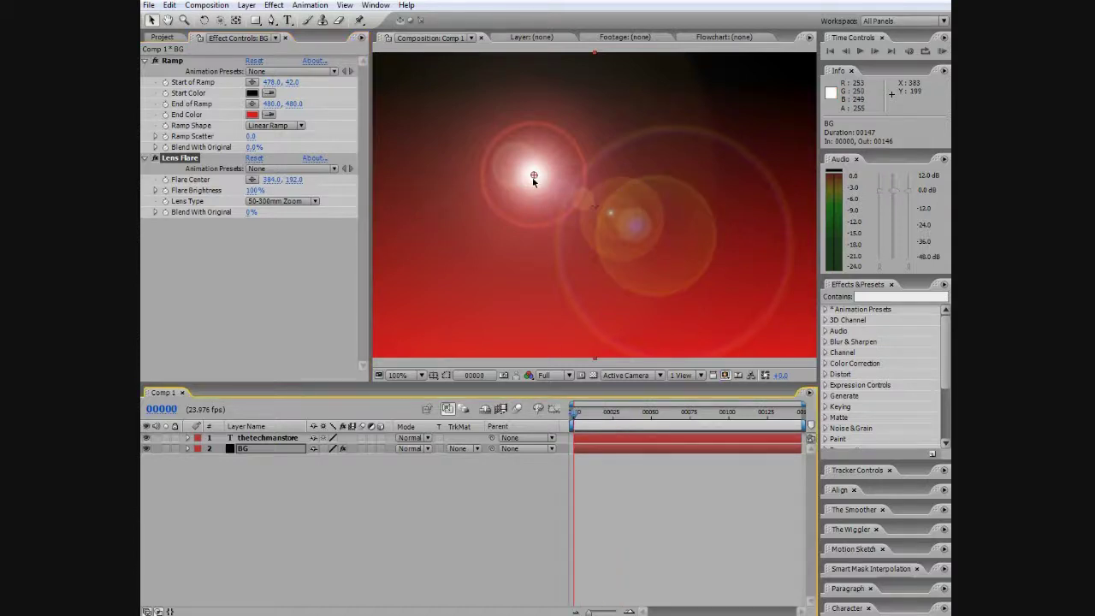
# Move the flare centre to the left edge at -3.0, 253.0 and widen the panels
pyautogui.moveTo(535, 176); pyautogui.dragTo(360, 206)
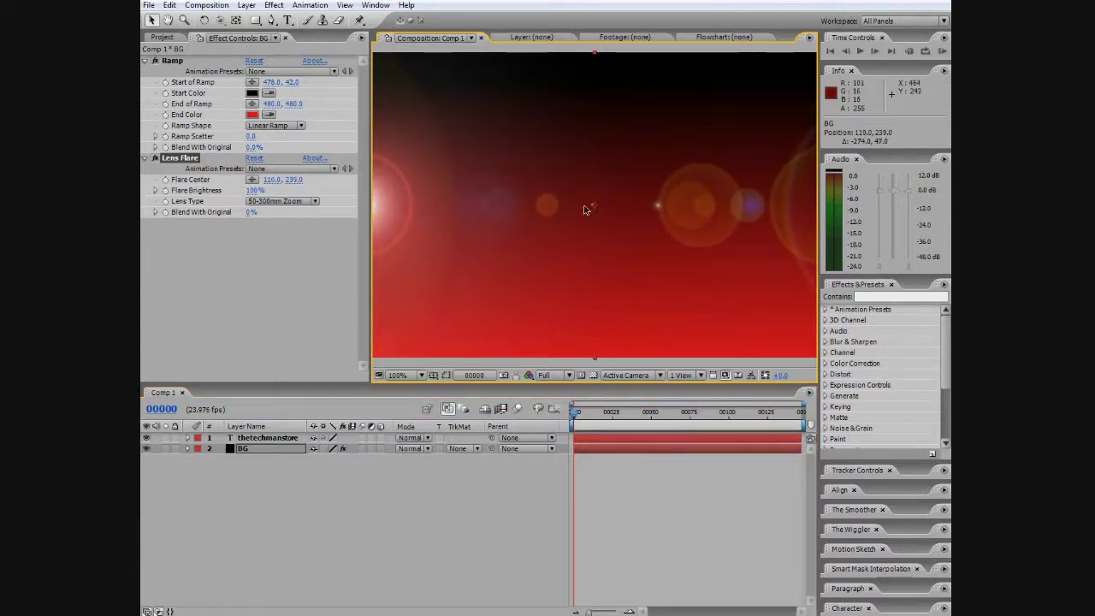
pyautogui.moveTo(594, 212); pyautogui.dragTo(567, 204)
pyautogui.hotkey('ctrl', 'z')
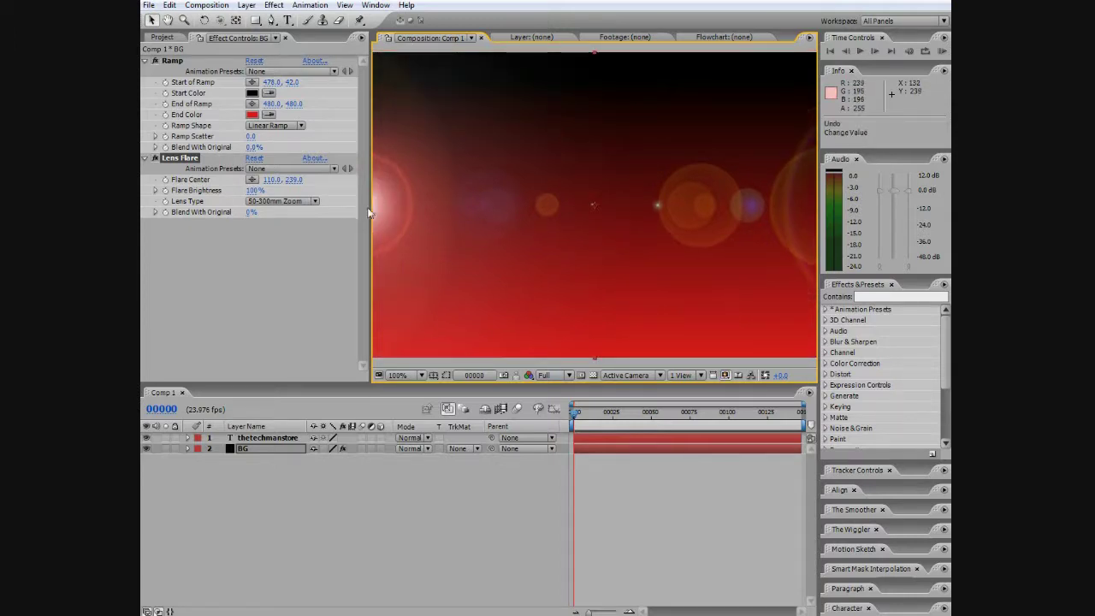
pyautogui.moveTo(369, 205); pyautogui.dragTo(259, 214)
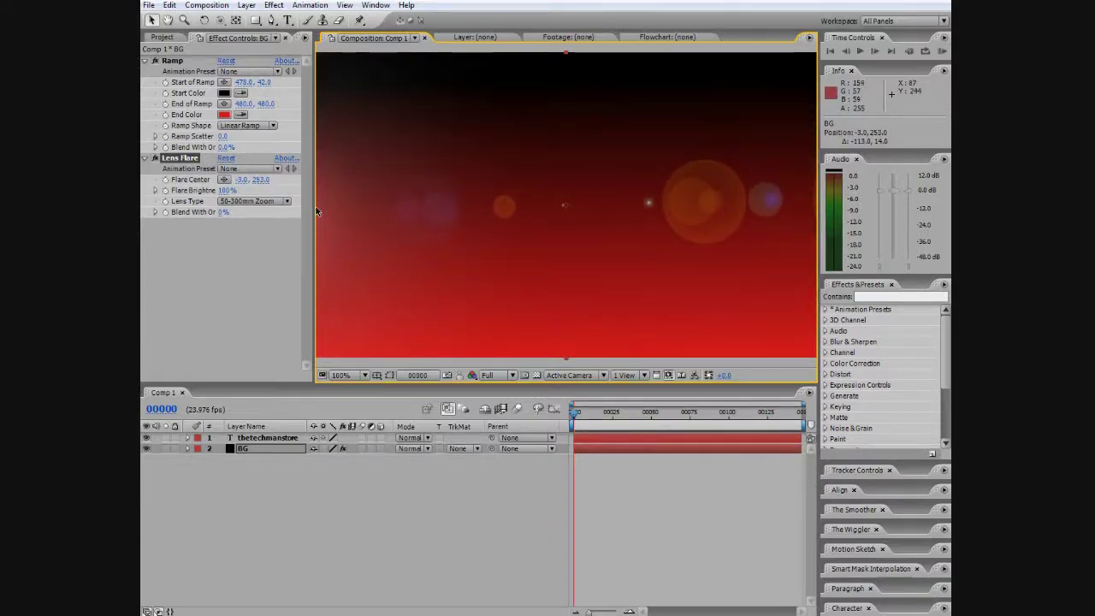
pyautogui.moveTo(312, 208); pyautogui.dragTo(185, 192)
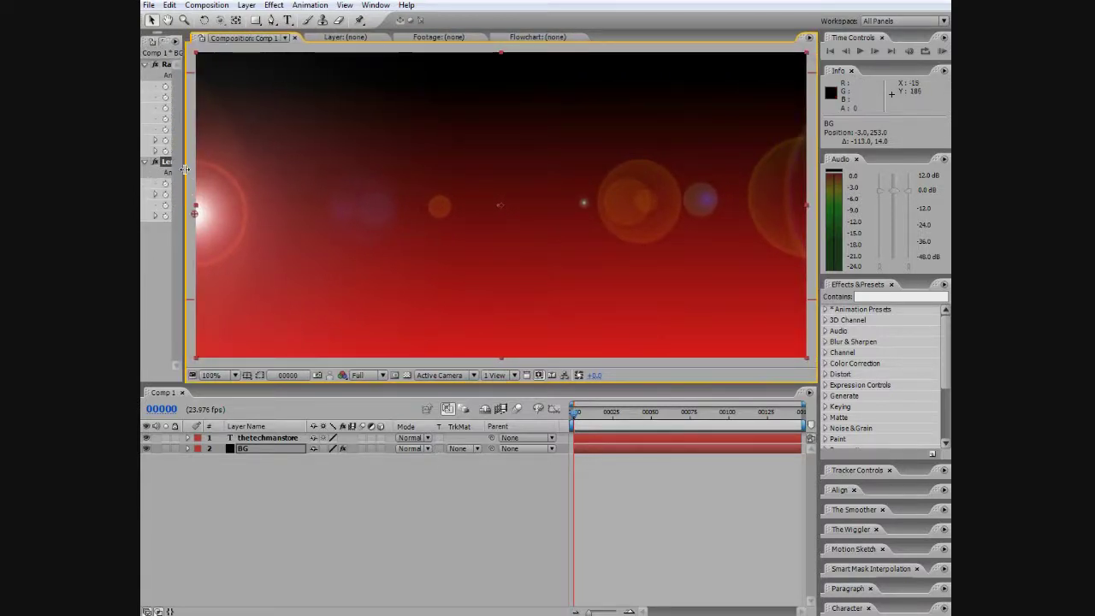
pyautogui.moveTo(185, 170); pyautogui.dragTo(354, 181)
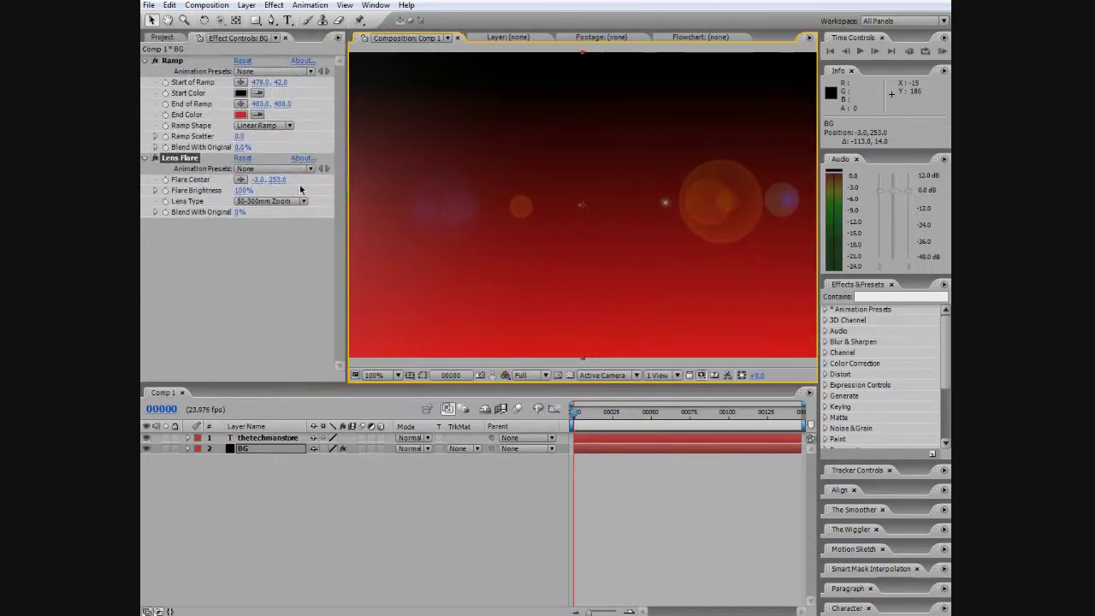
# Place the Lens Flare centre just past the left edge (about -43, 235) and scrub to check
pyautogui.click(165, 182)
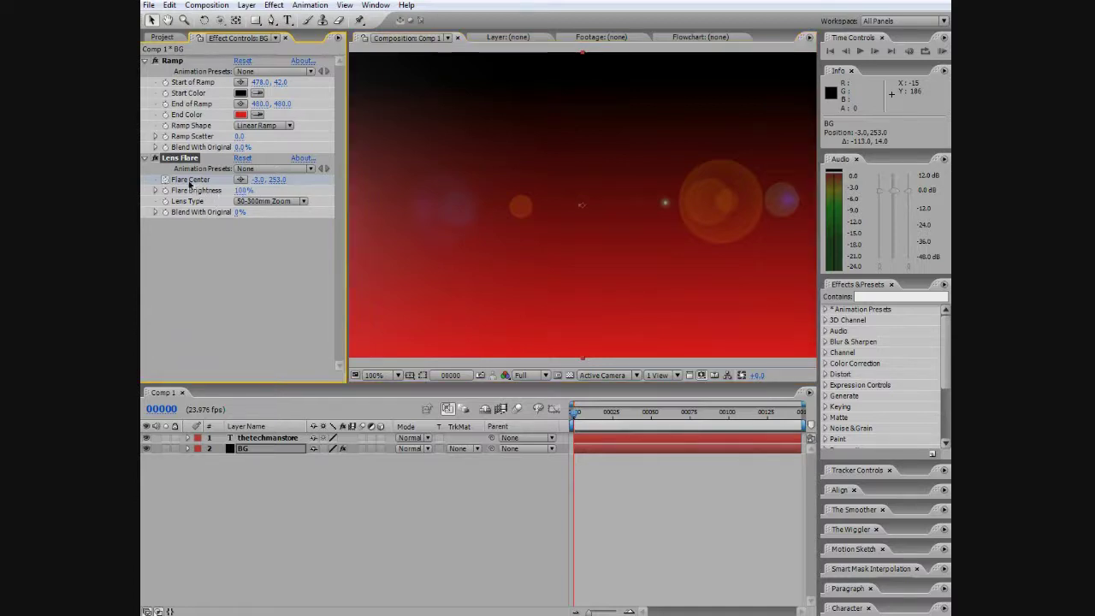
pyautogui.moveTo(348, 174); pyautogui.dragTo(198, 213)
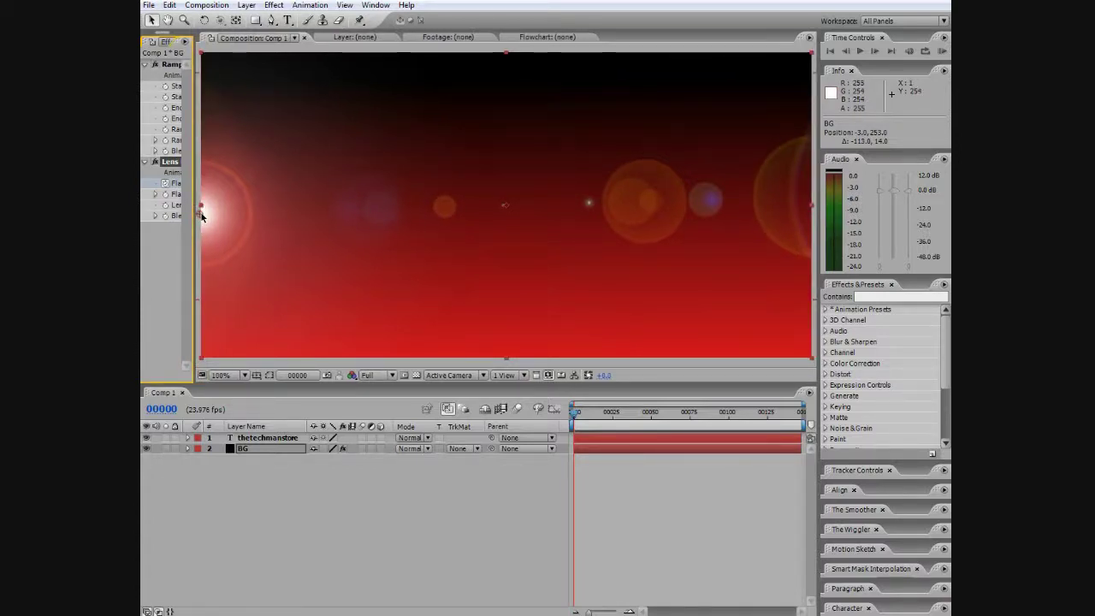
pyautogui.moveTo(202, 216); pyautogui.dragTo(257, 233)
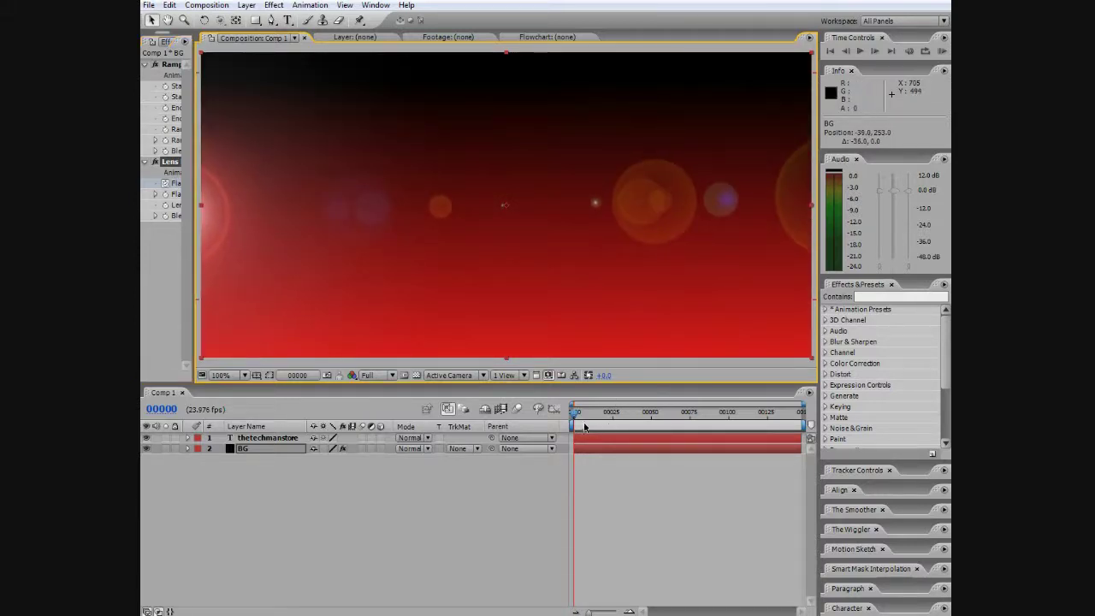
pyautogui.moveTo(581, 422); pyautogui.dragTo(605, 402)
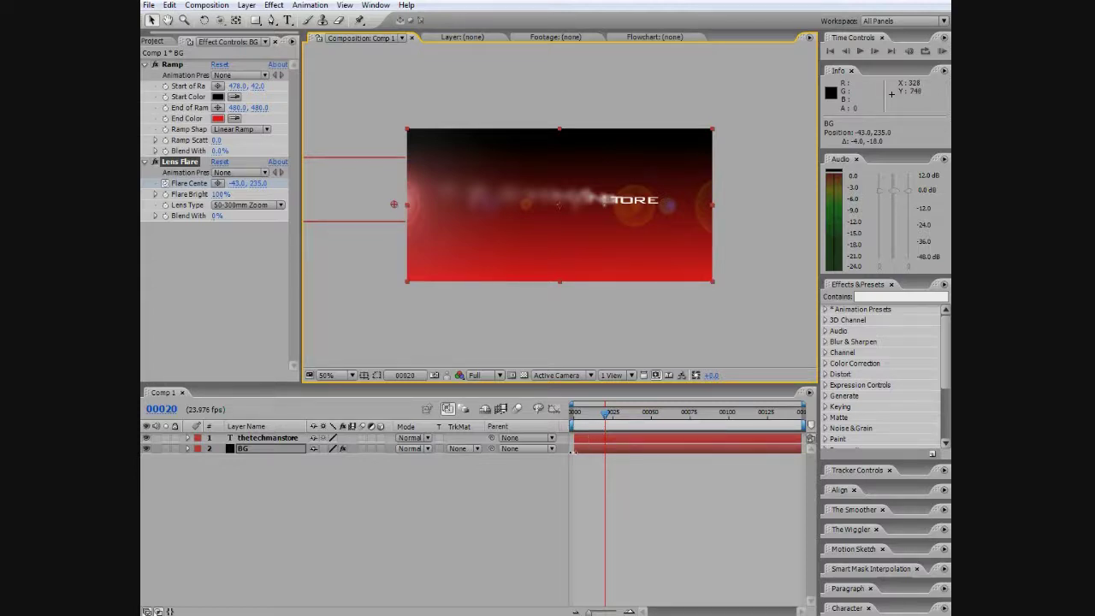
# Add a Flare Center keyframe at frame 0 with the flare at -39, 253
pyautogui.click(167, 166)
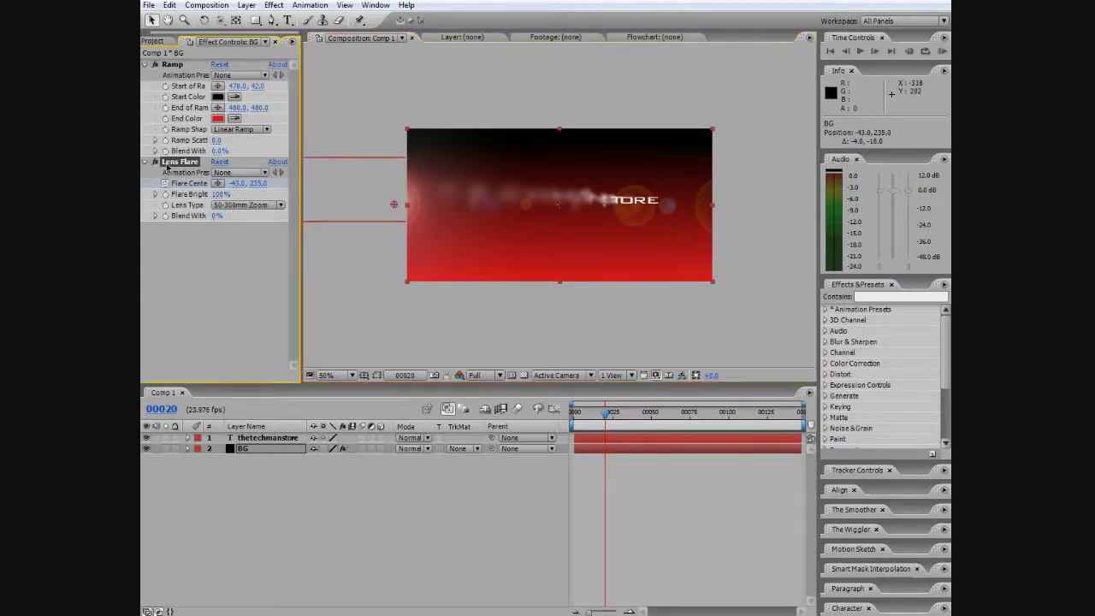
pyautogui.moveTo(603, 414); pyautogui.dragTo(573, 414)
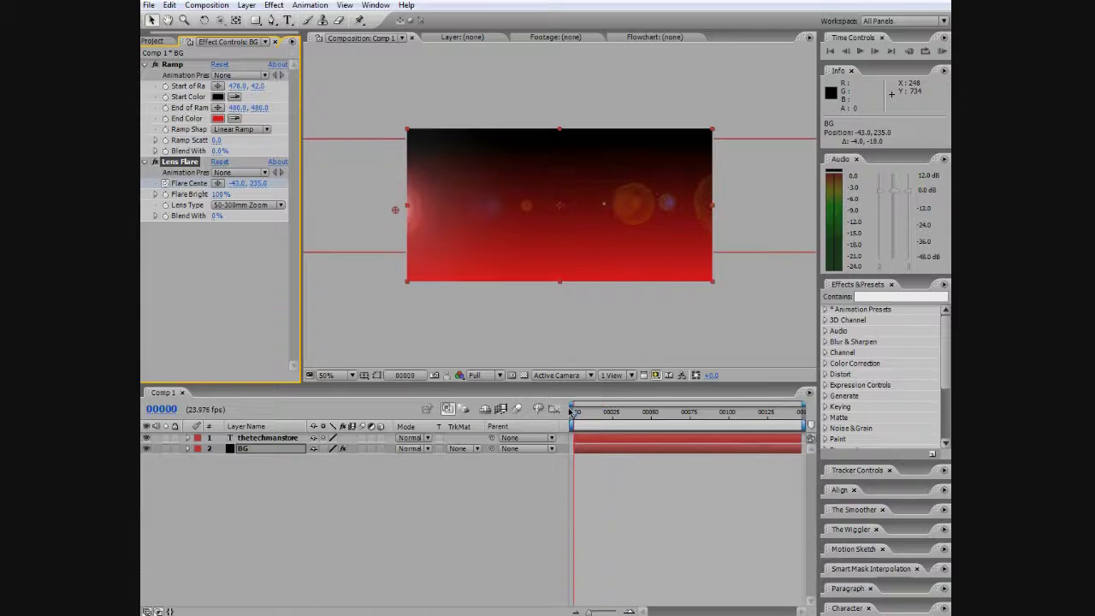
pyautogui.click(274, 183)
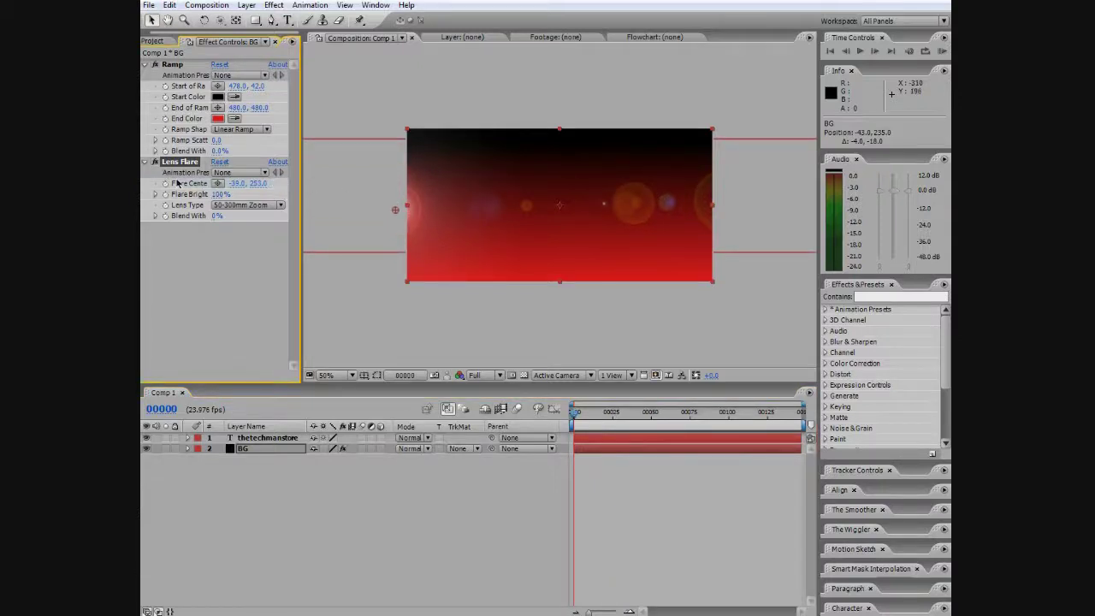
pyautogui.click(165, 184)
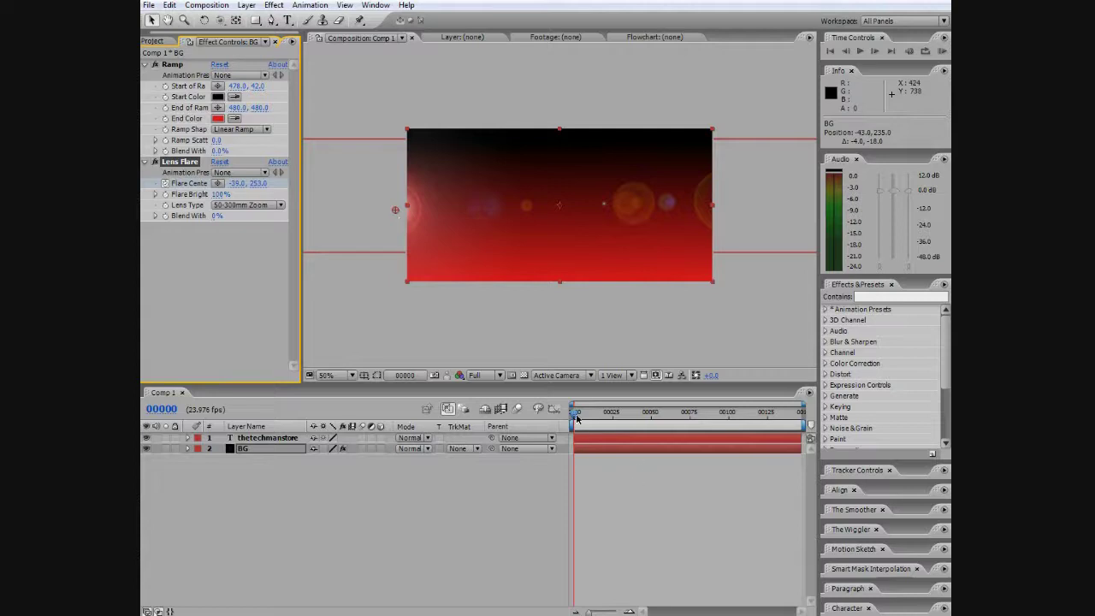
# Around frame 26, move the flare past the right edge to 1169, 253 and preview the sweep
pyautogui.moveTo(576, 415); pyautogui.dragTo(613, 412)
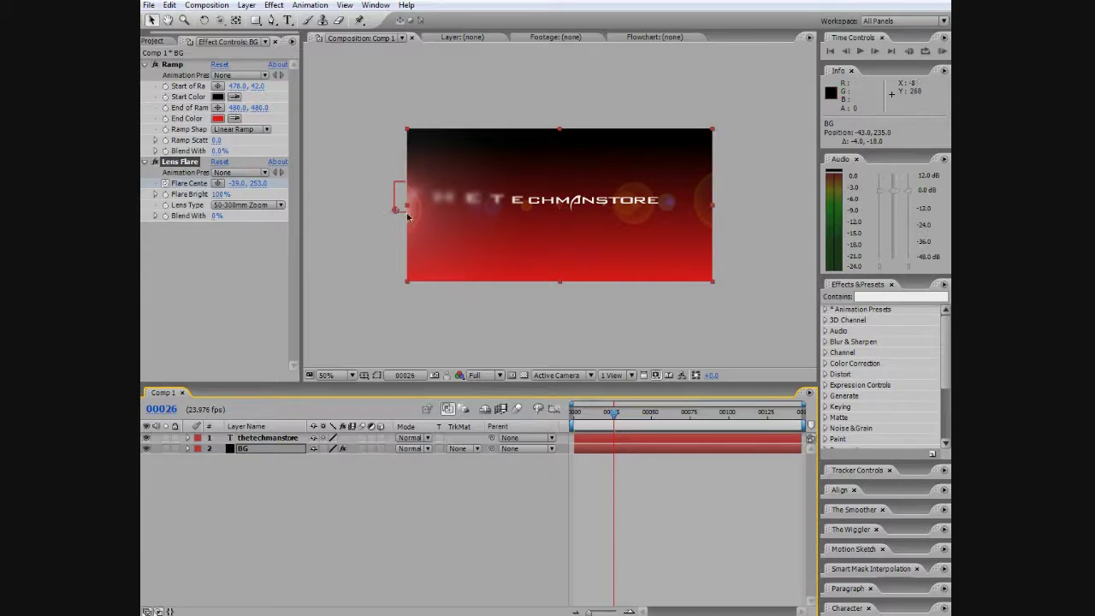
pyautogui.moveTo(395, 214); pyautogui.dragTo(778, 212)
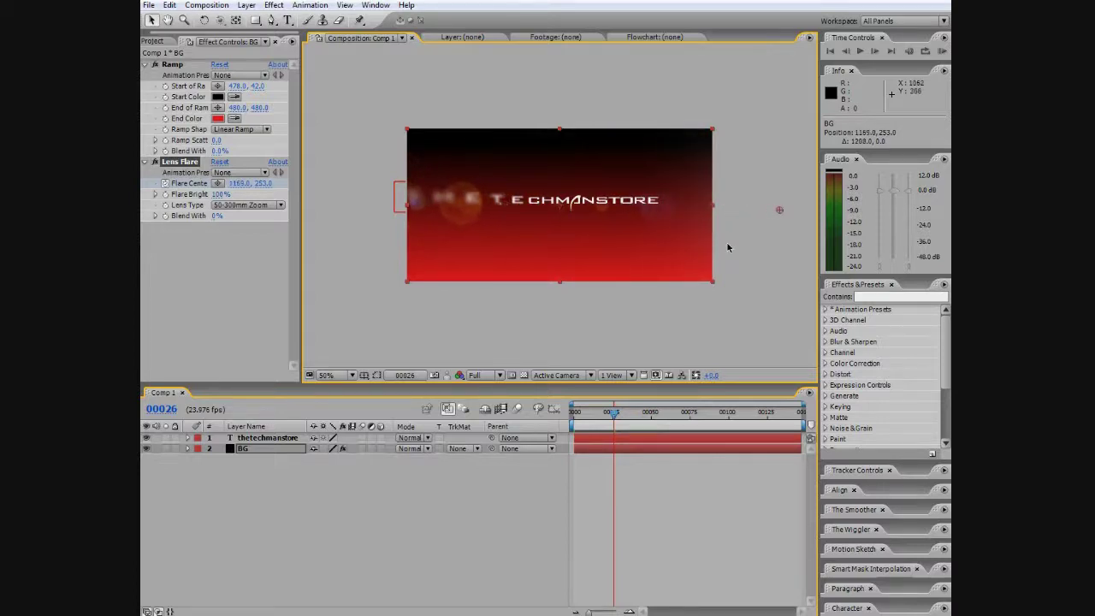
pyautogui.moveTo(614, 415); pyautogui.dragTo(573, 413)
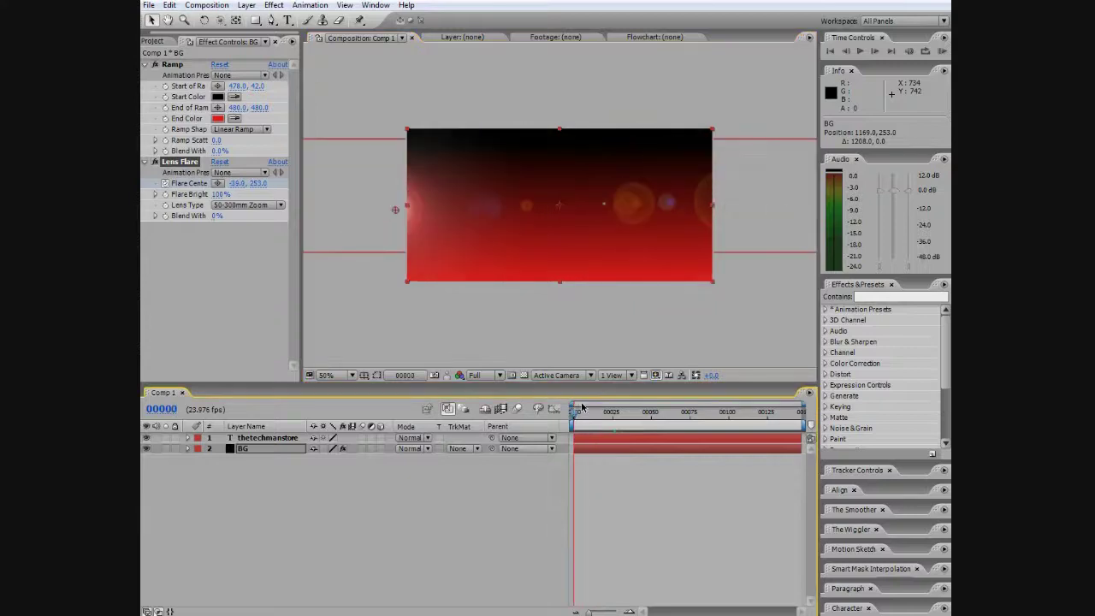
pyautogui.scroll(2, 558, 197)
pyautogui.scroll(-2, 543, 206)
pyautogui.scroll(2, 524, 224)
pyautogui.scroll(-2, 521, 231)
pyautogui.press('space')
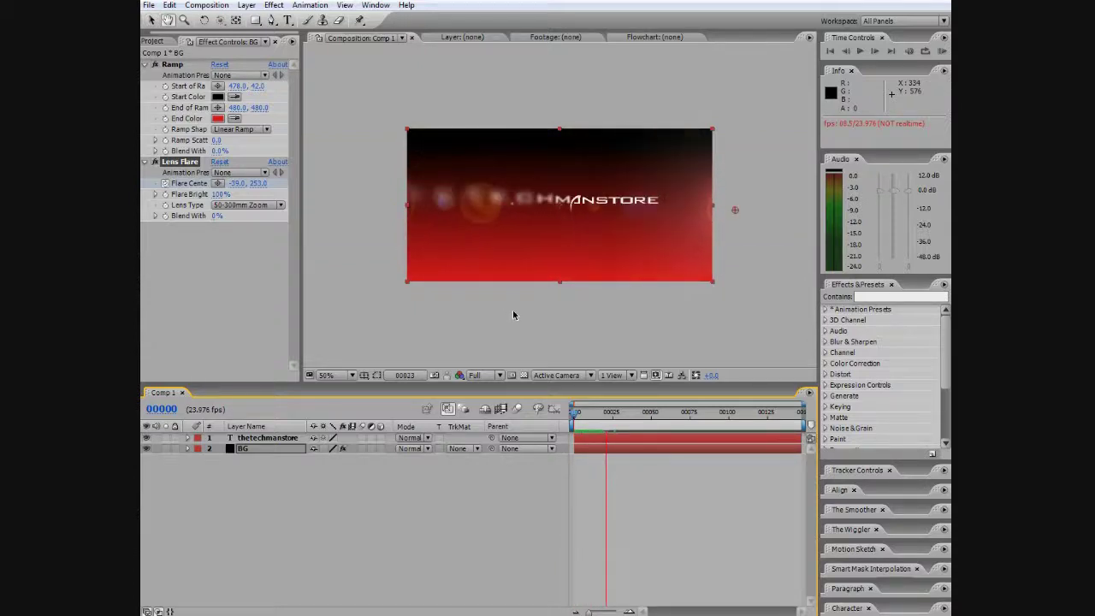
# Reveal the BG layer's Lens Flare keyframes and drag the ending Flare Center keyframe to frame 42
pyautogui.click(237, 480)
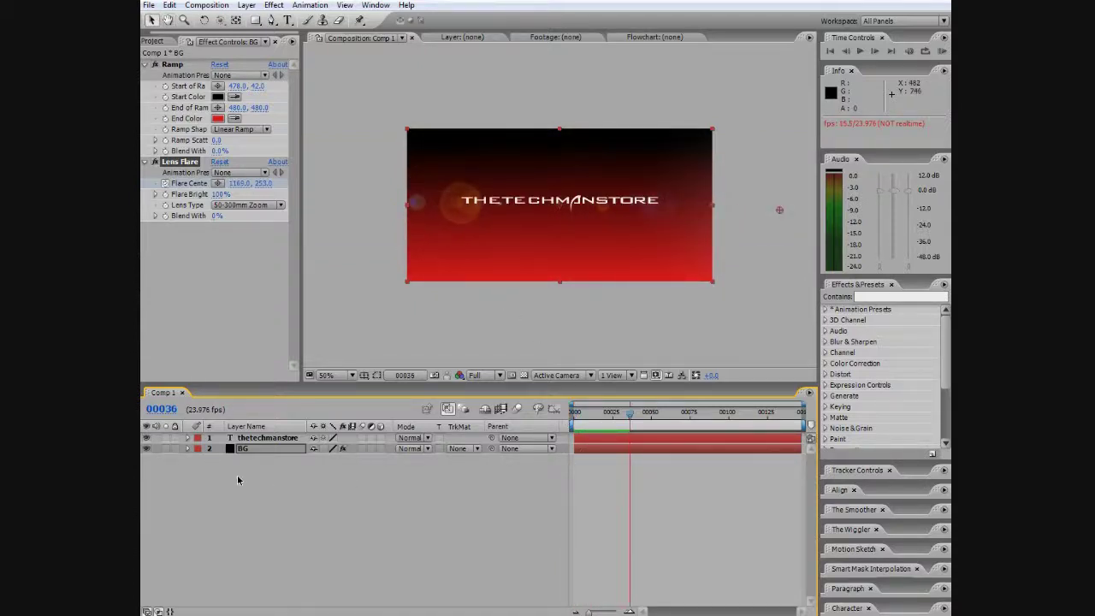
pyautogui.click(188, 449)
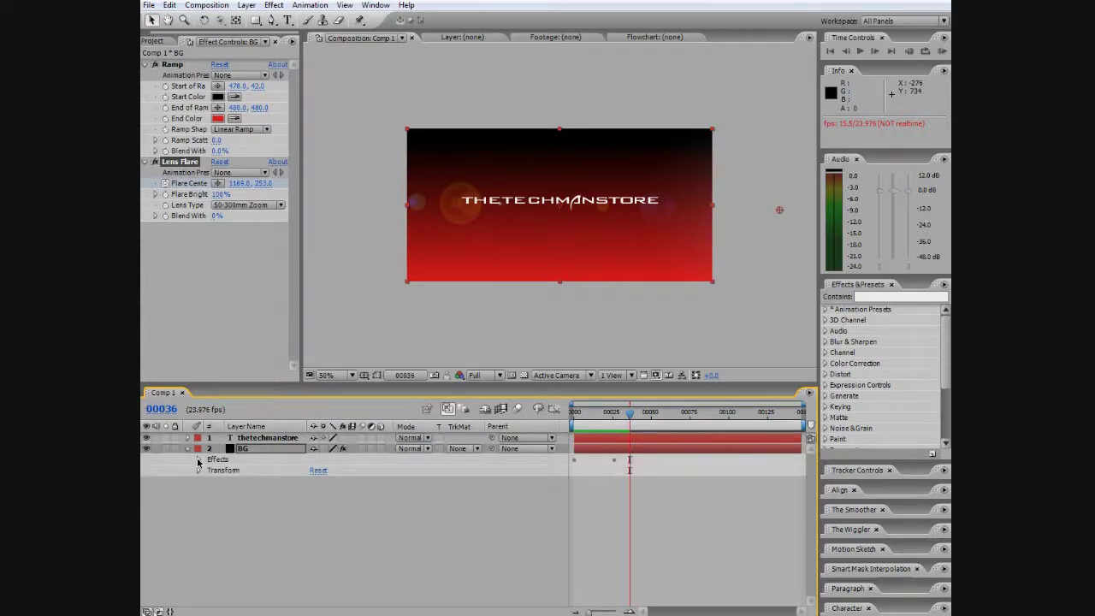
pyautogui.click(199, 460)
pyautogui.click(208, 480)
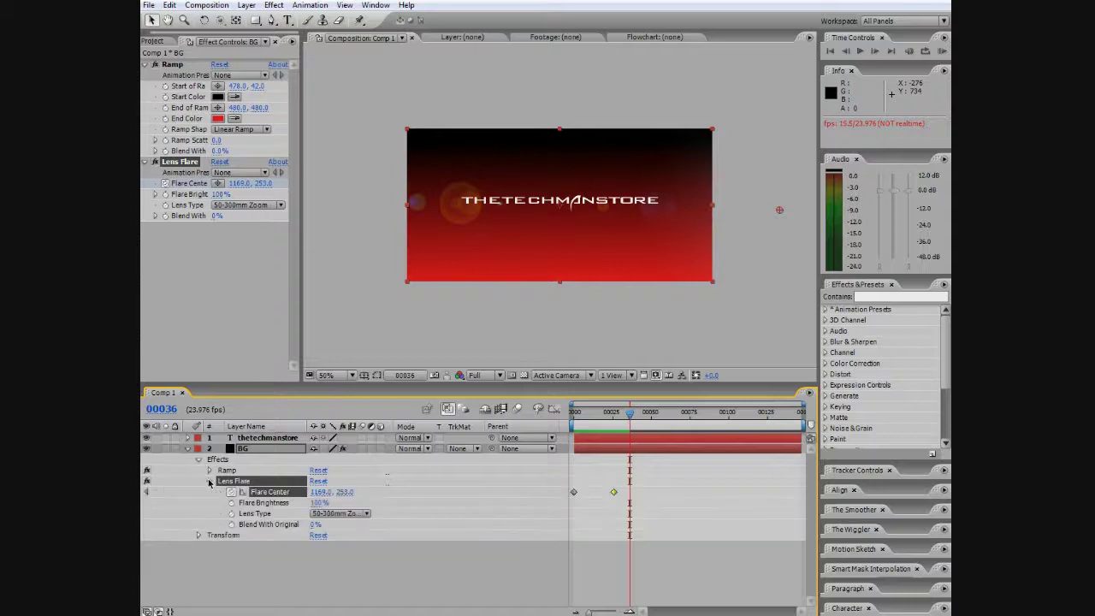
pyautogui.click(614, 491)
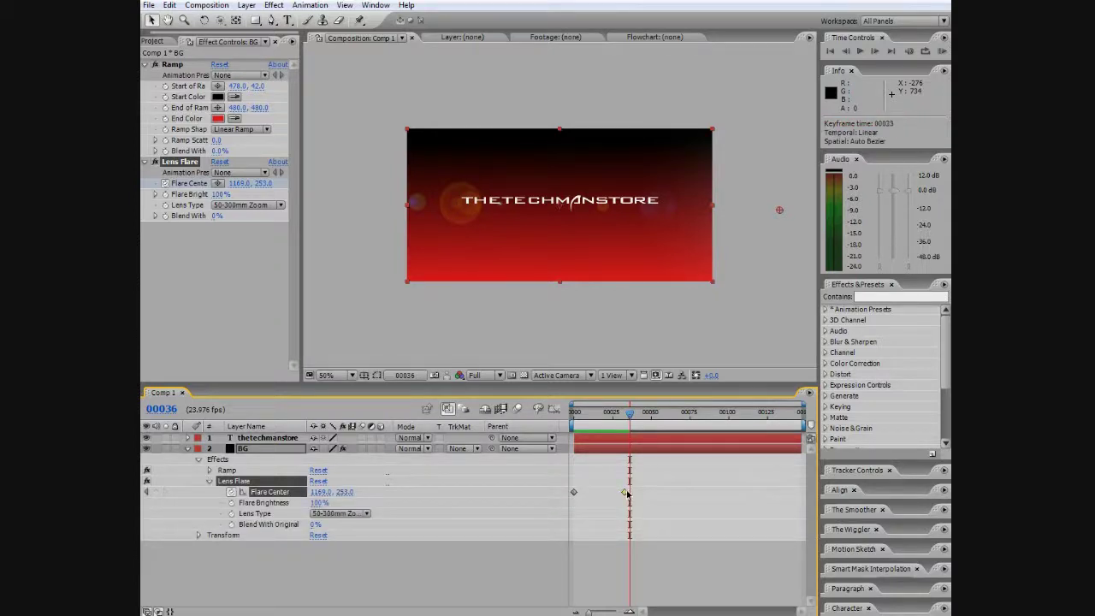
pyautogui.moveTo(627, 493); pyautogui.dragTo(639, 493)
# Play back the slower flare sweep from the first frame
pyautogui.moveTo(630, 417); pyautogui.dragTo(570, 420)
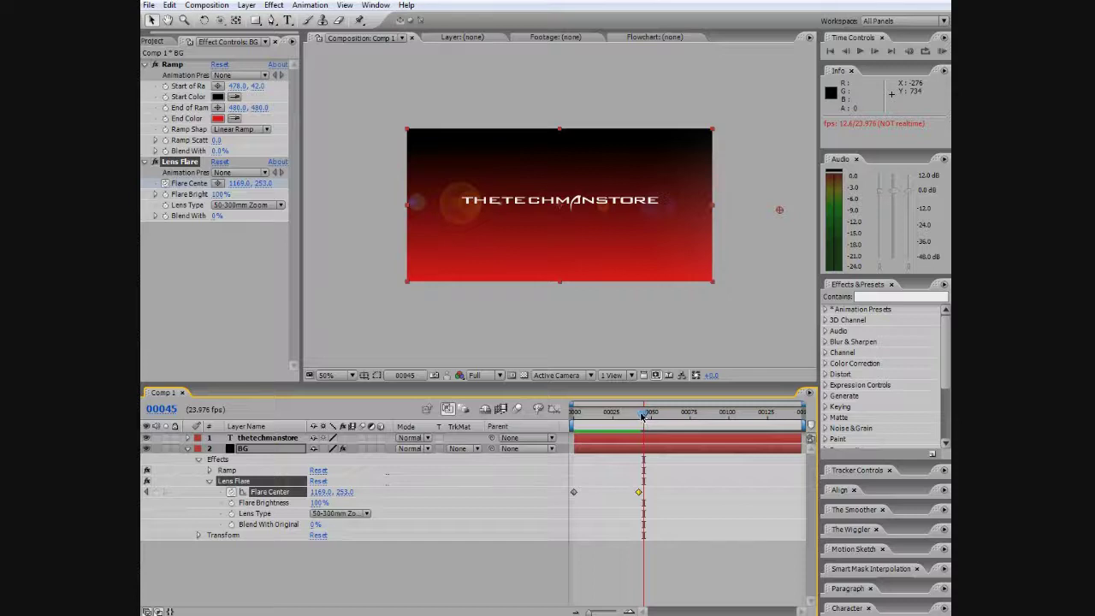
pyautogui.moveTo(643, 417); pyautogui.dragTo(572, 417)
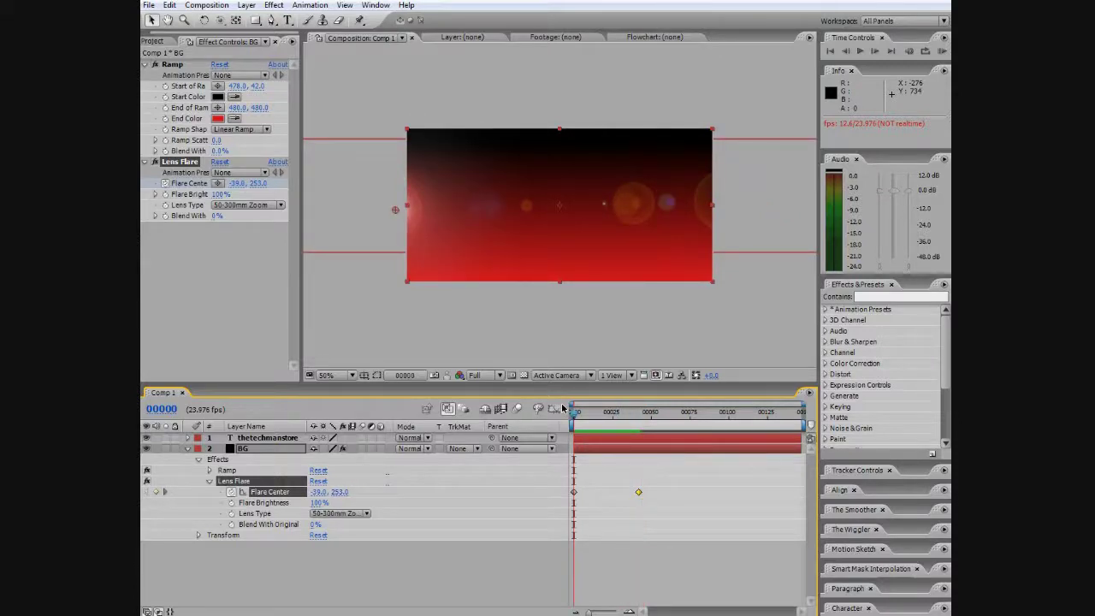
pyautogui.press('space')
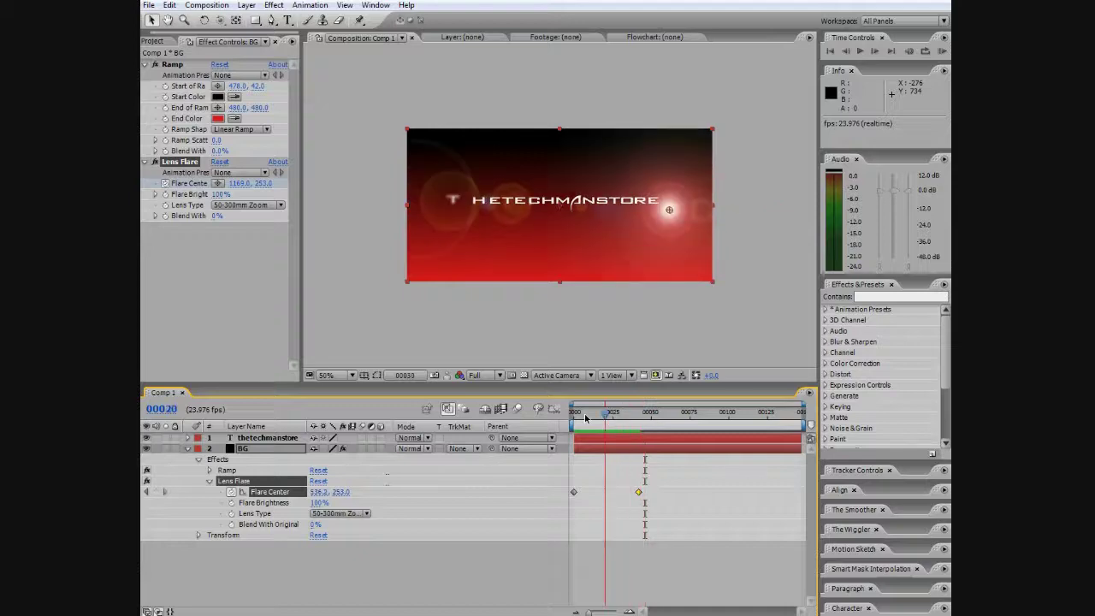
pyautogui.moveTo(647, 416); pyautogui.dragTo(520, 416)
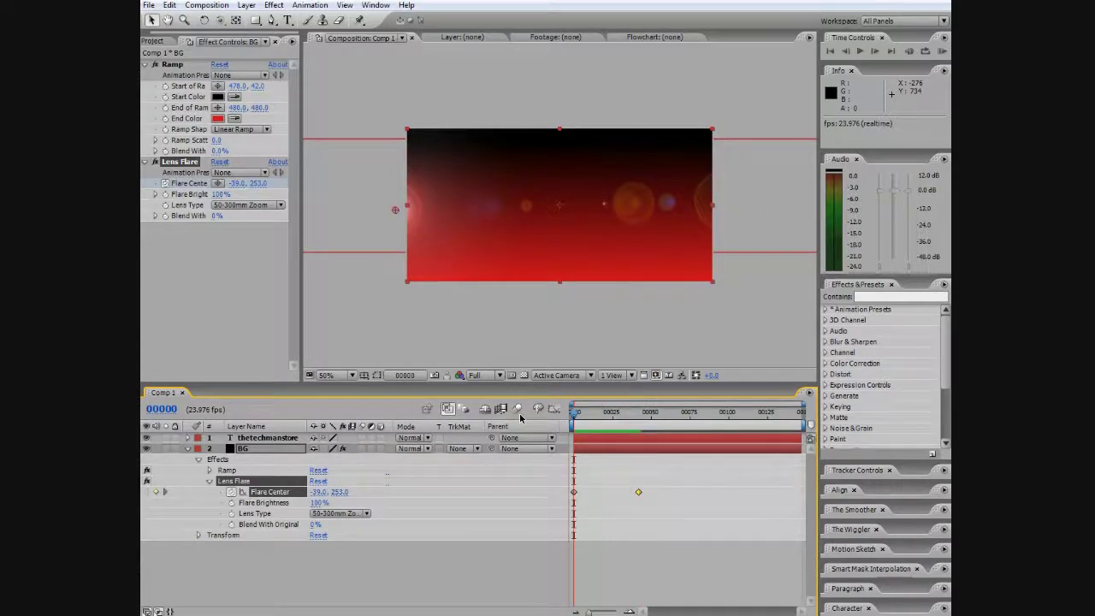